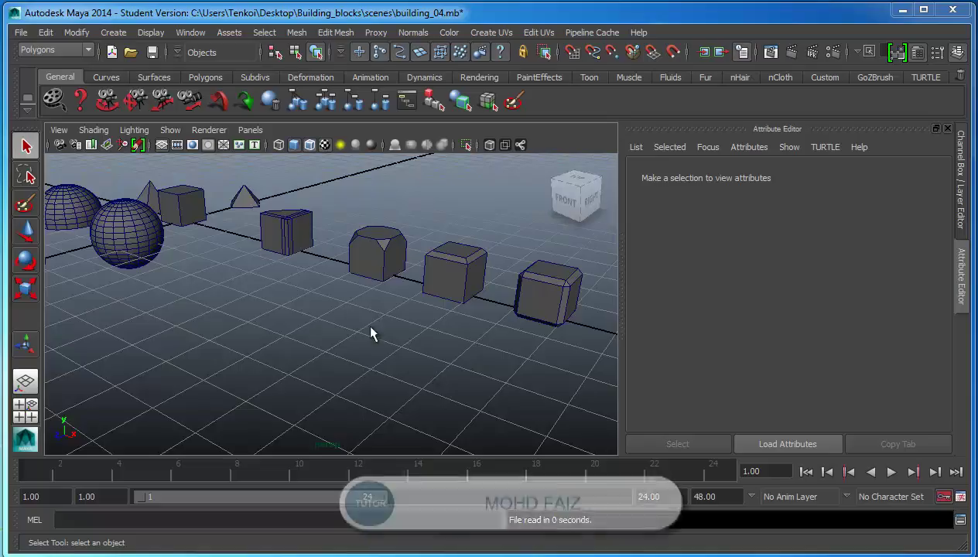
# Select the cylinder and slide it left along X so it stands clear of the cone
pyautogui.moveTo(373, 332)
pyautogui.keyDown('alt'); pyautogui.mouseDown()
pyautogui.moveTo(279, 331)
pyautogui.moveTo(240, 312)
pyautogui.mouseUp(); pyautogui.keyUp('alt')
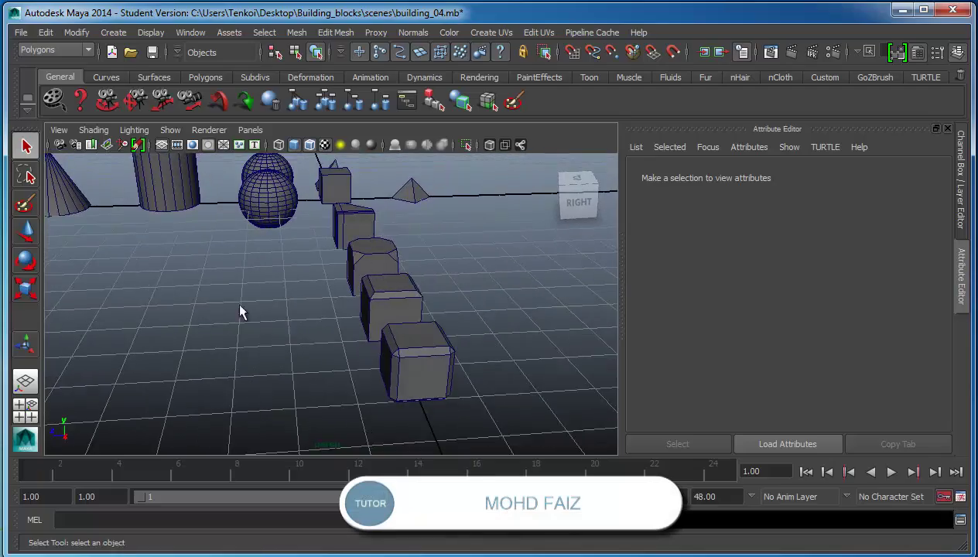
pyautogui.keyDown('alt'); pyautogui.moveTo(240, 312); pyautogui.dragTo(382, 327, button='right'); pyautogui.keyUp('alt')
pyautogui.keyDown('alt'); pyautogui.moveTo(382, 327); pyautogui.dragTo(125, 244); pyautogui.keyUp('alt')
pyautogui.keyDown('alt'); pyautogui.moveTo(124, 244); pyautogui.dragTo(149, 264, button='middle'); pyautogui.keyUp('alt')
pyautogui.moveTo(148, 263)
pyautogui.keyDown('alt'); pyautogui.mouseDown()
pyautogui.moveTo(372, 302)
pyautogui.moveTo(428, 271)
pyautogui.mouseUp(); pyautogui.keyUp('alt')
pyautogui.keyDown('alt'); pyautogui.moveTo(428, 270); pyautogui.dragTo(482, 312, button='middle'); pyautogui.keyUp('alt')
pyautogui.keyDown('alt'); pyautogui.moveTo(483, 312); pyautogui.dragTo(379, 271, button='right'); pyautogui.keyUp('alt')
pyautogui.click(379, 265)
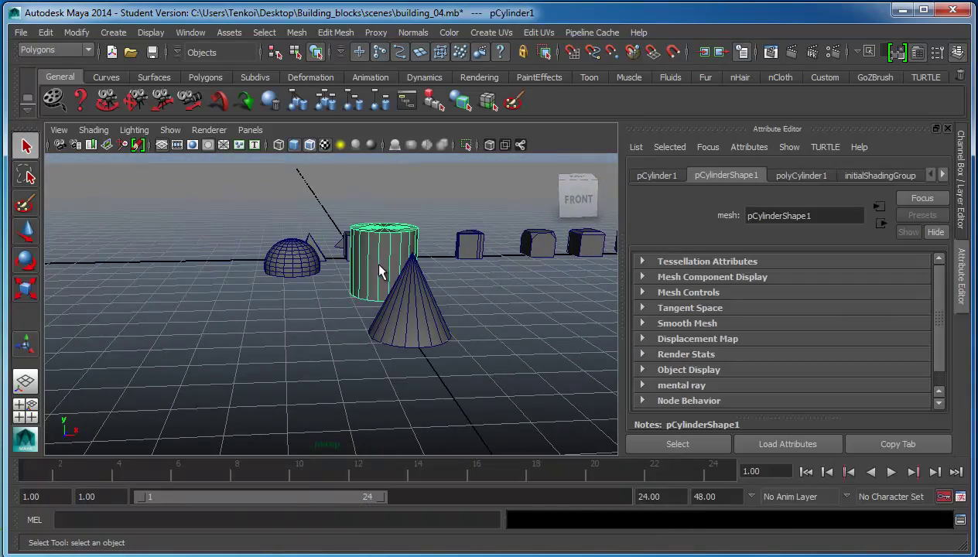
pyautogui.press('w')
pyautogui.moveTo(471, 292); pyautogui.dragTo(191, 304)
# In the maximised side view, slice the cylinder with a level horizontal cut using the Cut Faces Tool
pyautogui.press('f')
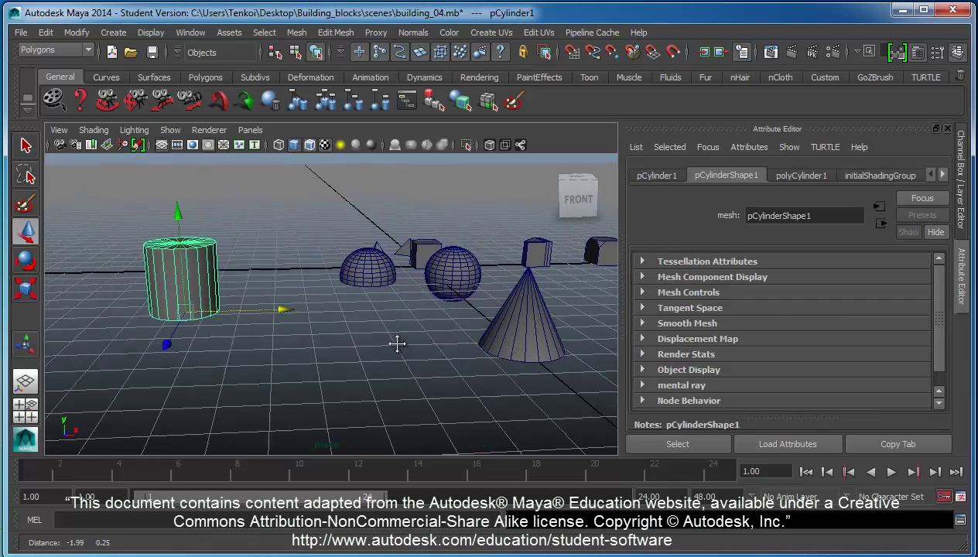
pyautogui.click(336, 32)
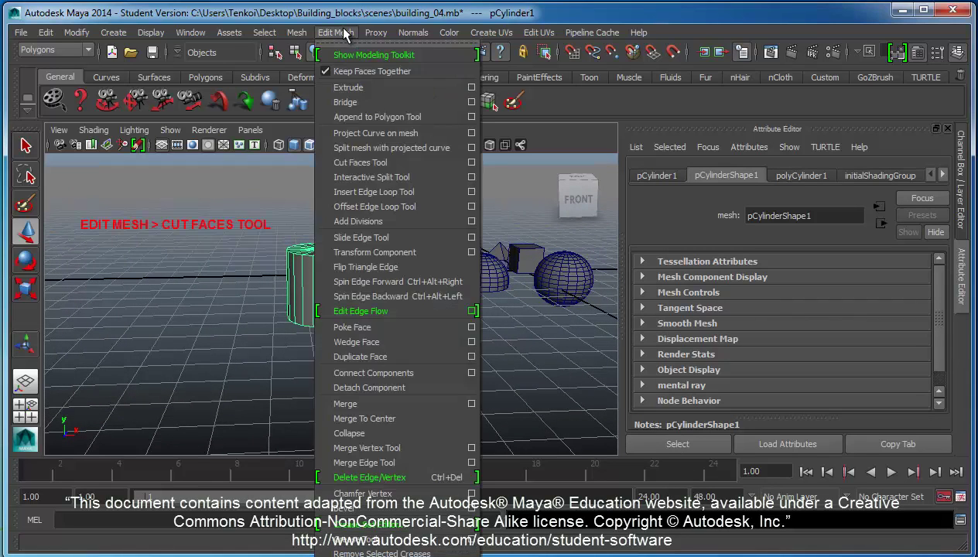
pyautogui.click(358, 162)
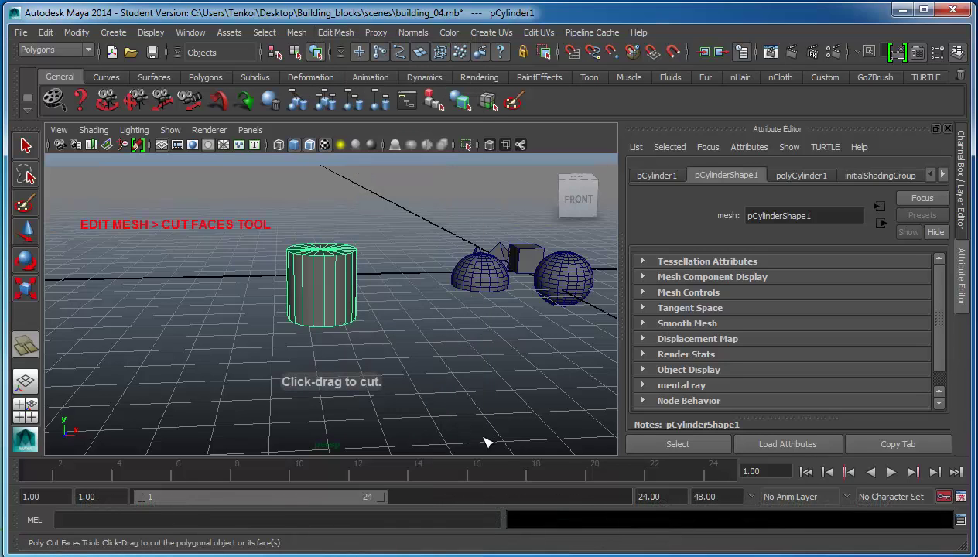
pyautogui.press('space')
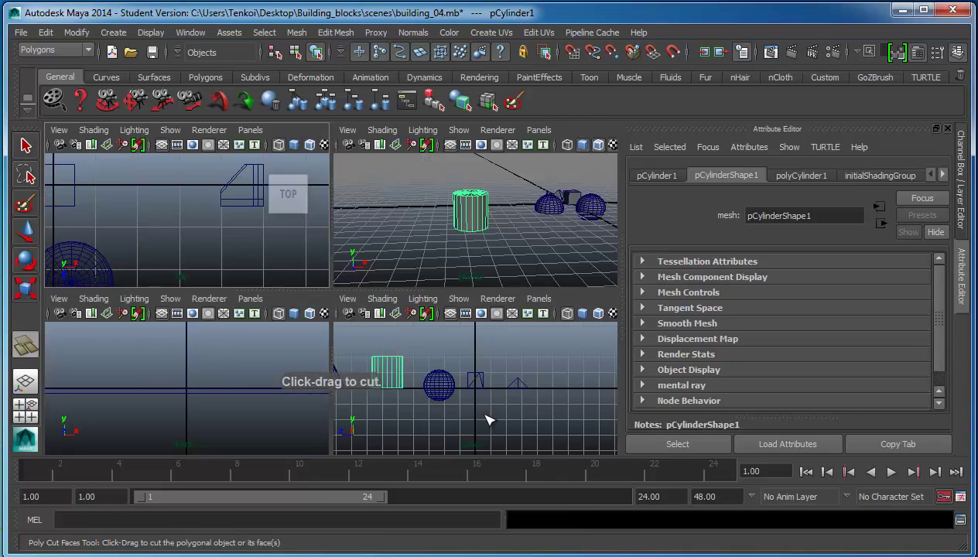
pyautogui.press('space')
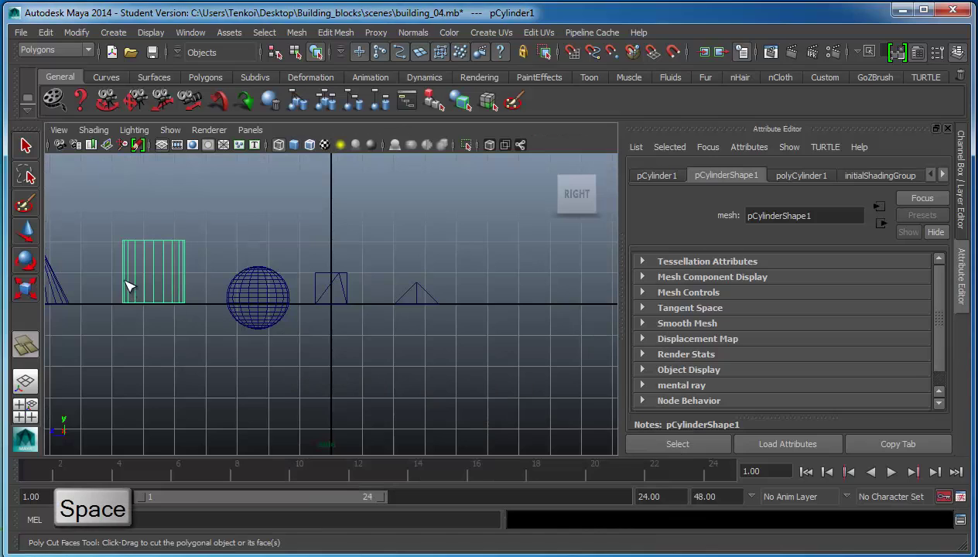
pyautogui.moveTo(128, 287)
pyautogui.mouseDown()
pyautogui.moveTo(156, 290)
pyautogui.moveTo(138, 279)
pyautogui.mouseUp()
pyautogui.hotkey('ctrl', 'z')
pyautogui.press('space')
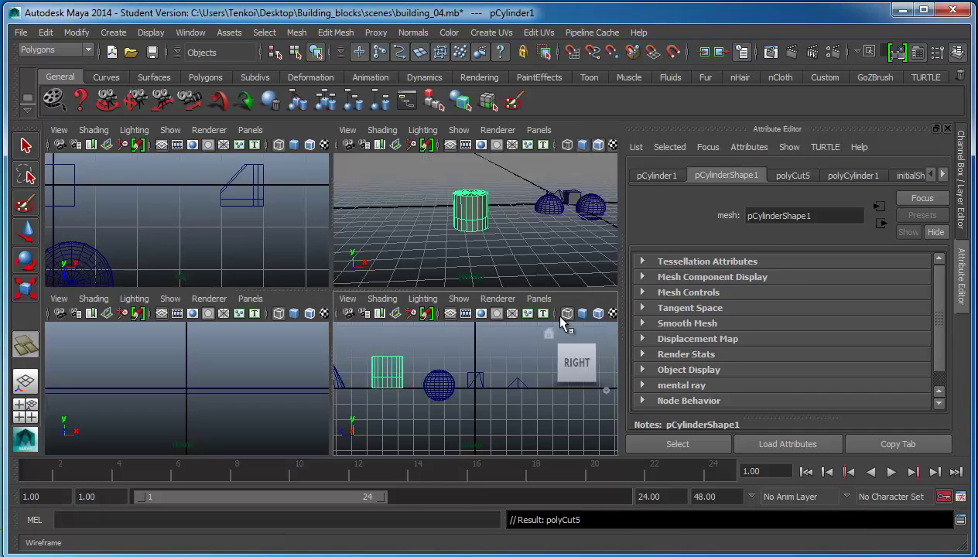
pyautogui.press('space')
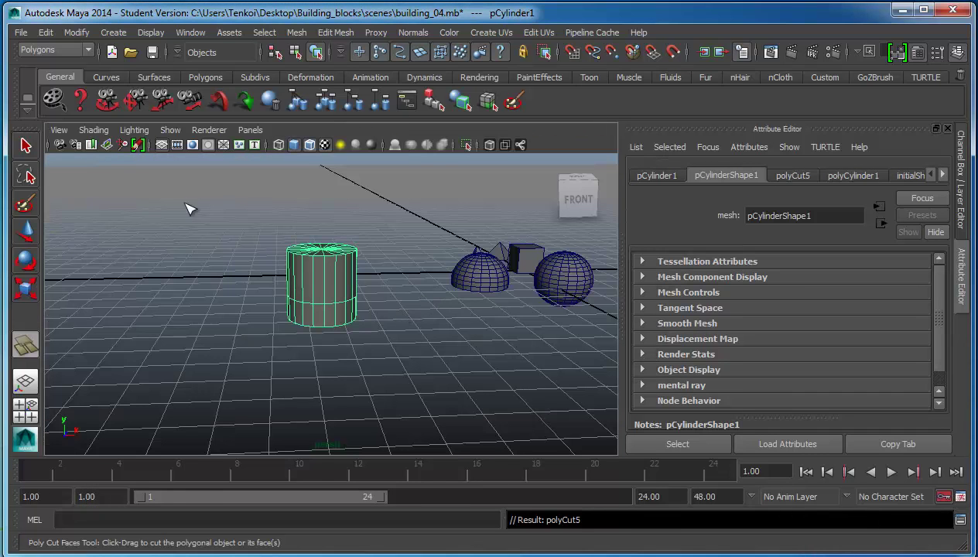
# Delete the cylinder's faces above the cut
pyautogui.moveTo(332, 272); pyautogui.dragTo(334, 306, button='right')
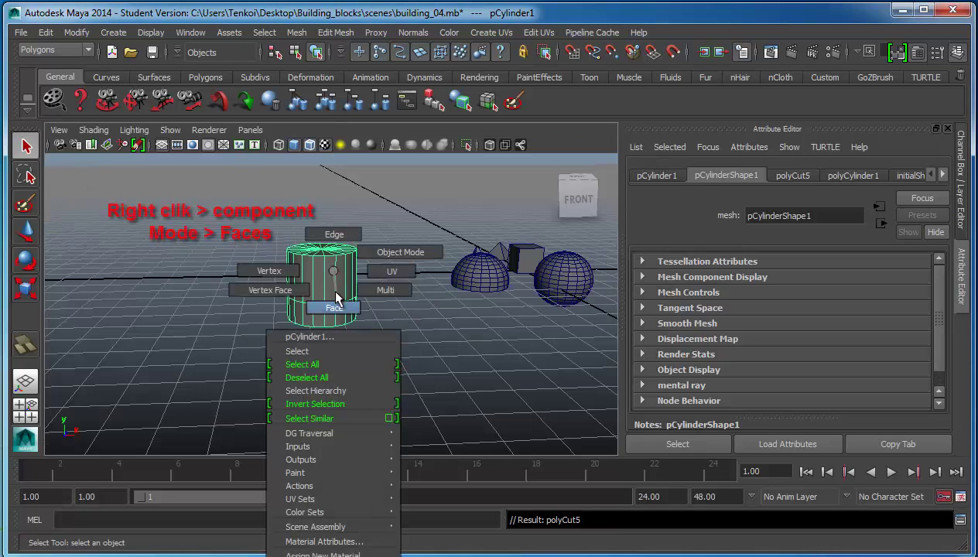
pyautogui.moveTo(394, 291); pyautogui.dragTo(397, 291)
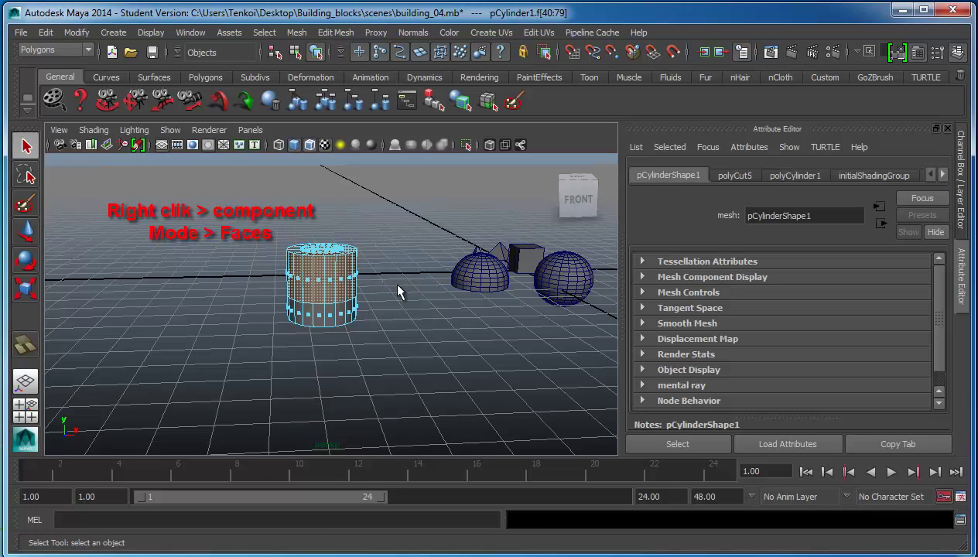
pyautogui.press('Delete')
pyautogui.scroll(4, 367, 317)
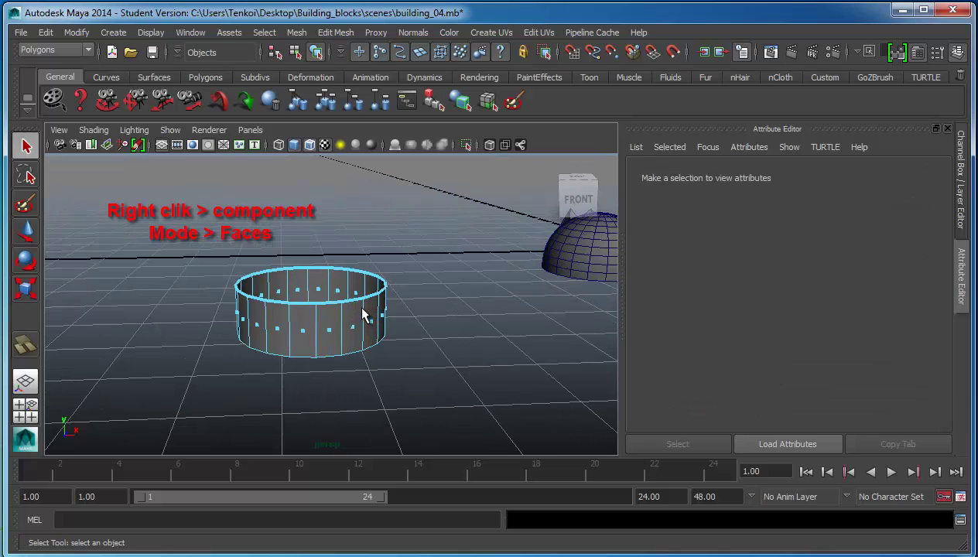
# Cap the open top rim with Fill Hole and select the new cap face
pyautogui.moveTo(362, 308); pyautogui.dragTo(398, 289, button='right')
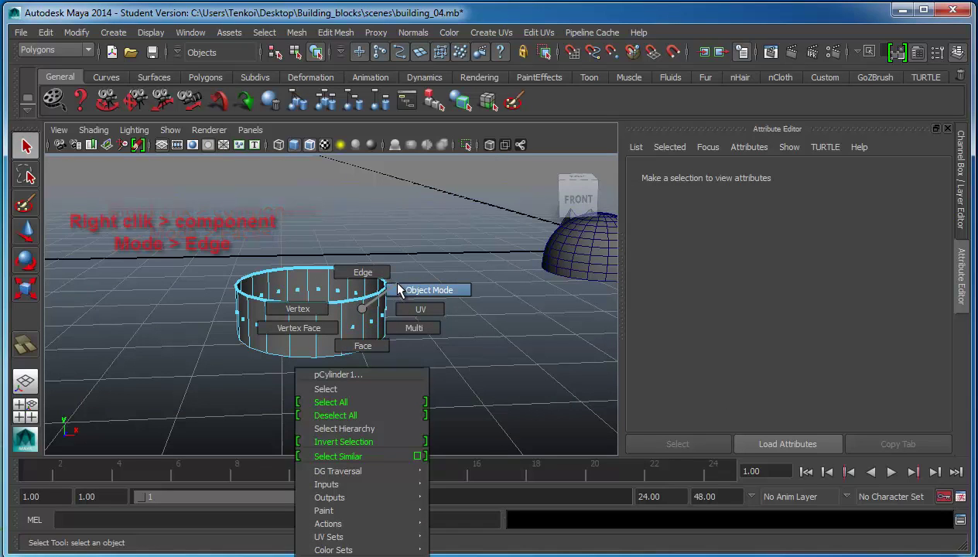
pyautogui.moveTo(398, 290); pyautogui.dragTo(363, 273, button='right')
pyautogui.click(358, 303)
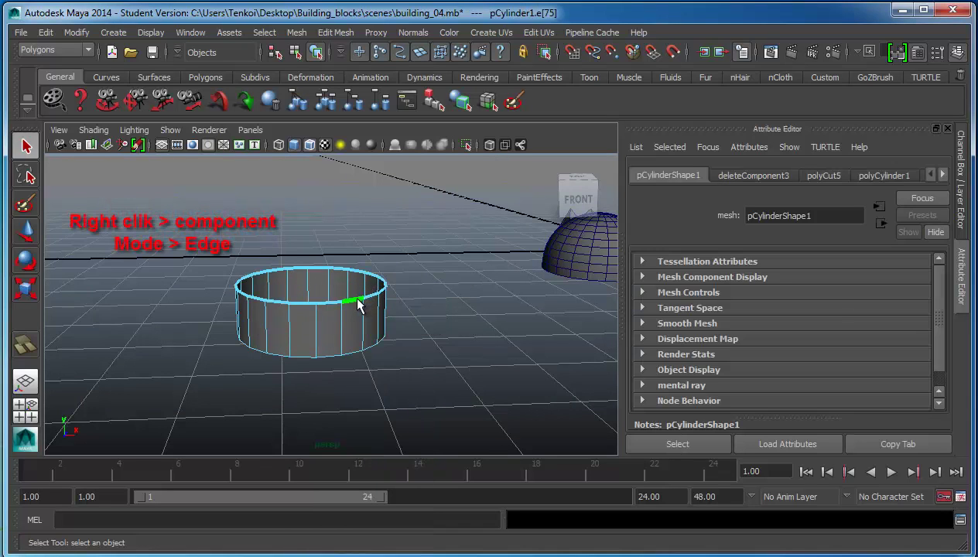
pyautogui.click(292, 34)
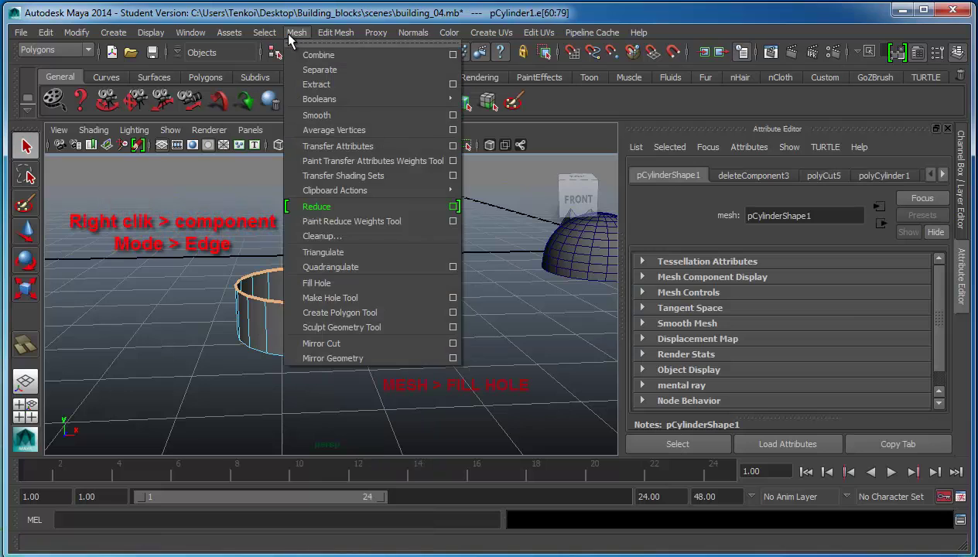
pyautogui.click(340, 284)
pyautogui.moveTo(326, 290); pyautogui.dragTo(318, 287, button='right')
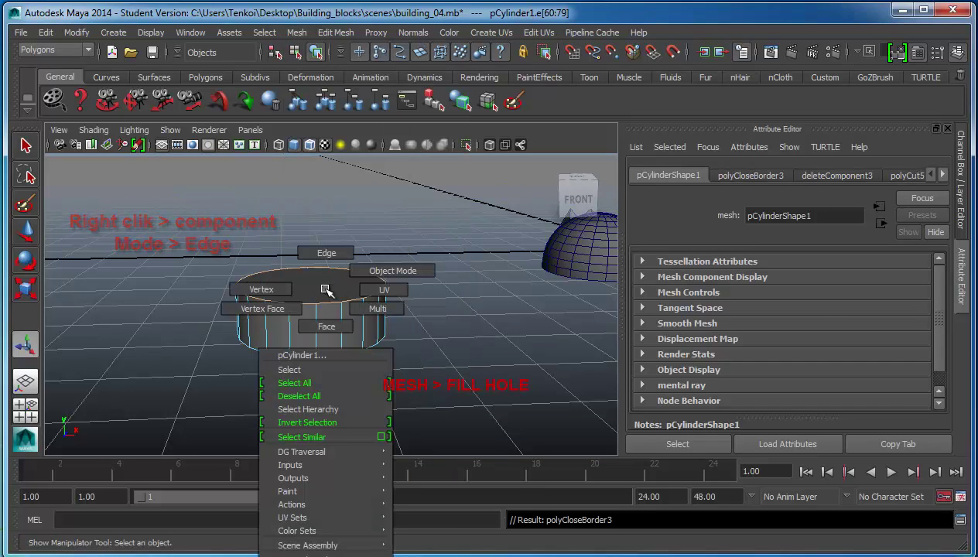
pyautogui.click(311, 284)
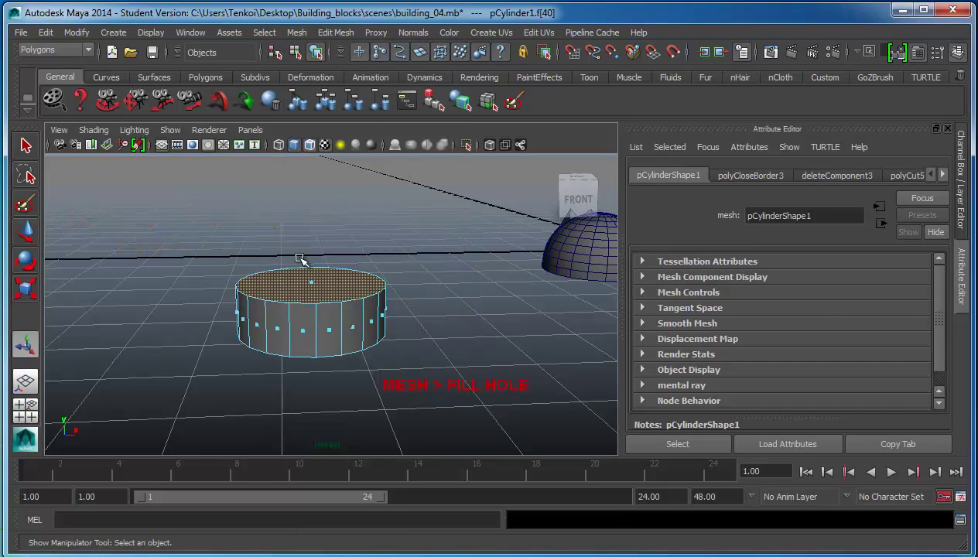
pyautogui.click(333, 34)
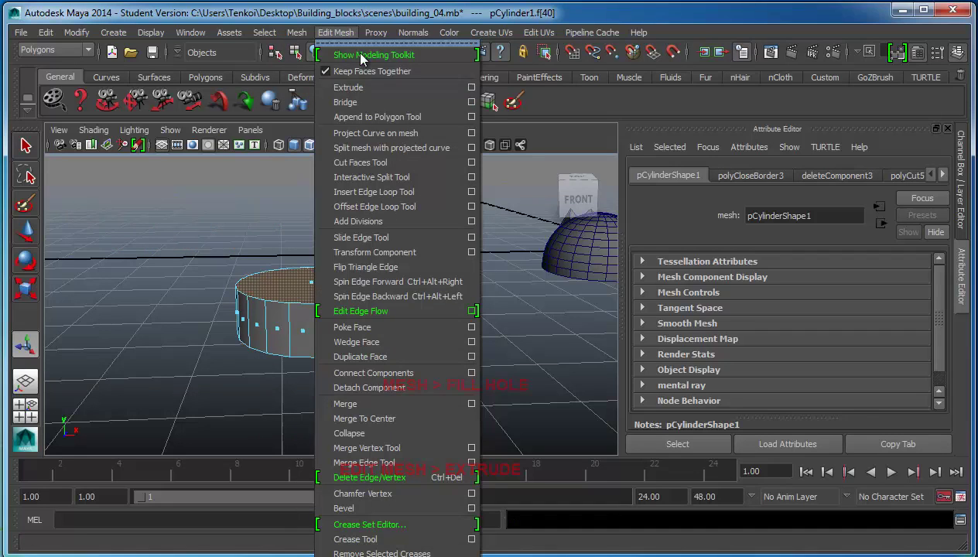
# Extrude the top cap and scale it inward to form a ledge
pyautogui.click(380, 91)
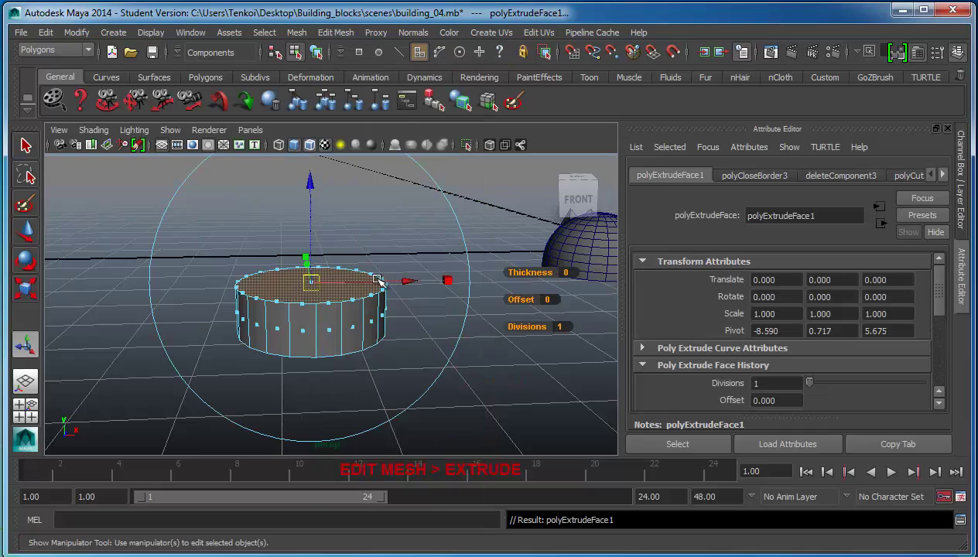
pyautogui.keyDown('alt'); pyautogui.moveTo(376, 283); pyautogui.dragTo(433, 268); pyautogui.keyUp('alt')
pyautogui.keyDown('alt'); pyautogui.moveTo(223, 200); pyautogui.dragTo(184, 253); pyautogui.keyUp('alt')
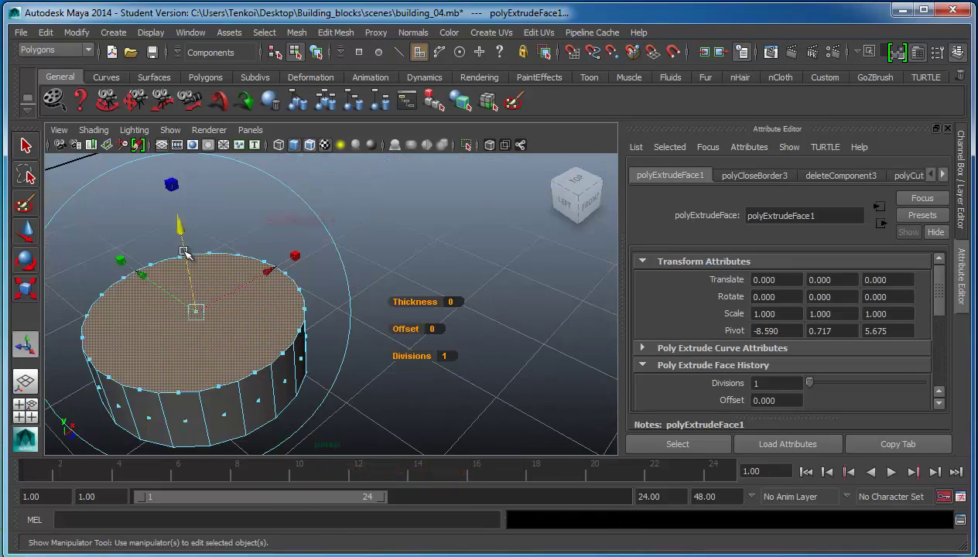
pyautogui.press('r')
pyautogui.moveTo(196, 313); pyautogui.dragTo(153, 325)
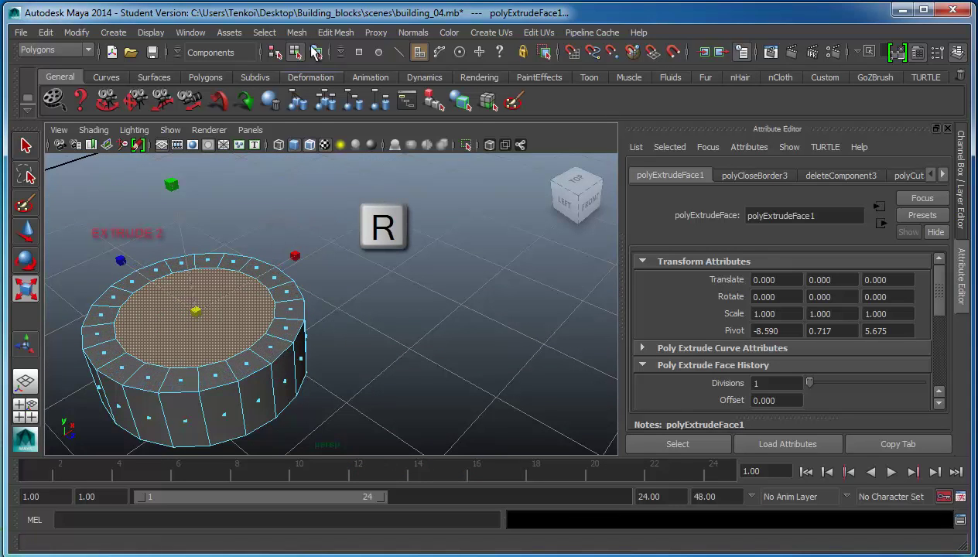
# Extrude the inset face again and raise it into a taller, narrower second tier
pyautogui.click(334, 32)
pyautogui.click(348, 83)
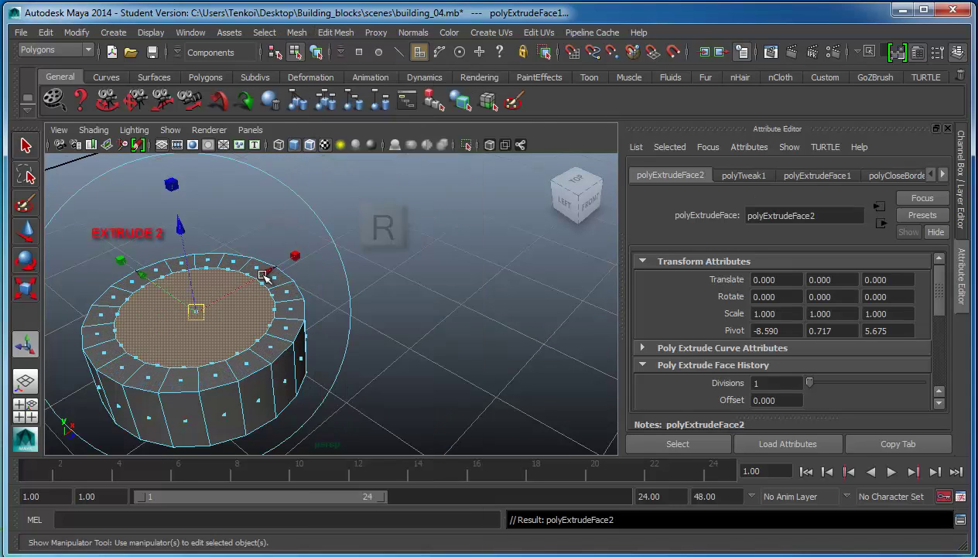
pyautogui.press('w')
pyautogui.moveTo(195, 304); pyautogui.dragTo(167, 159)
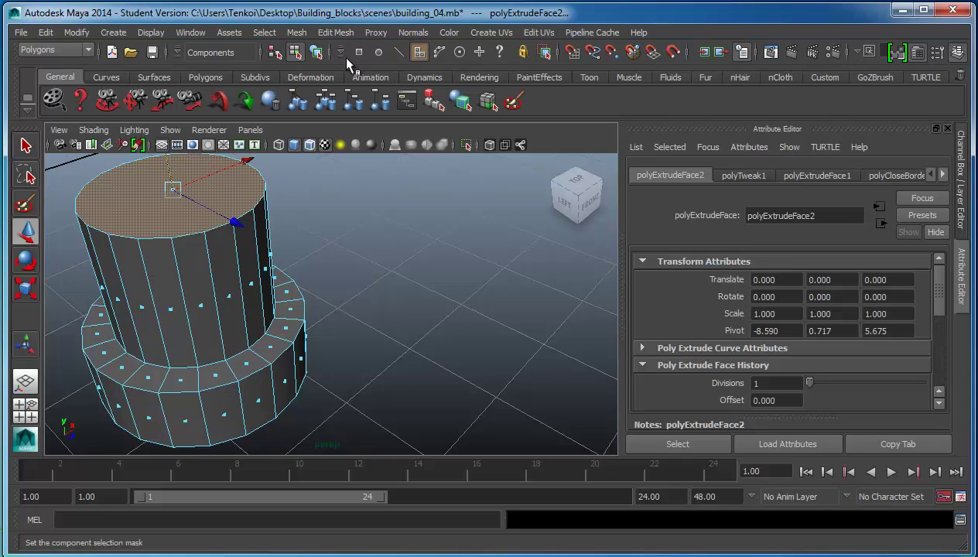
# Extrude the tier's top face and shrink it slightly inward
pyautogui.click(338, 33)
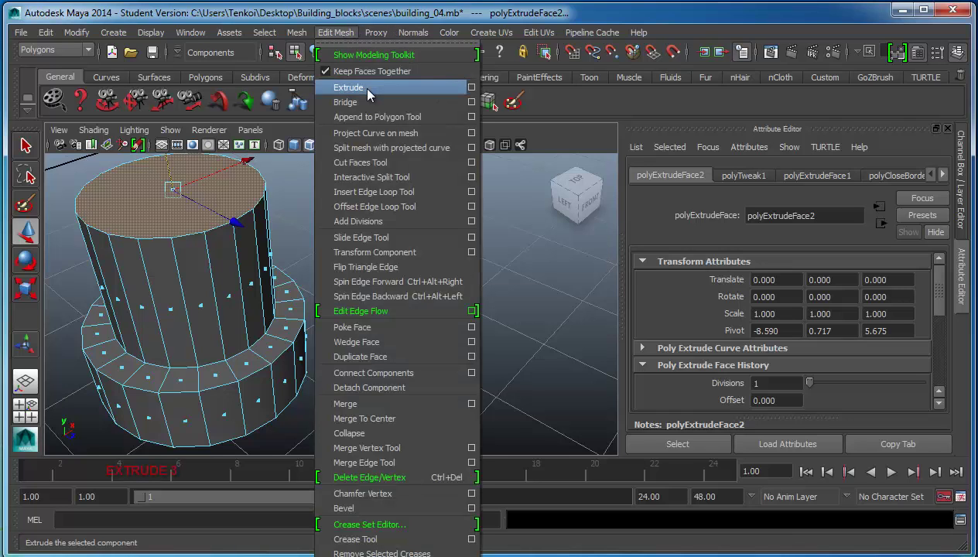
pyautogui.click(363, 87)
pyautogui.press('r')
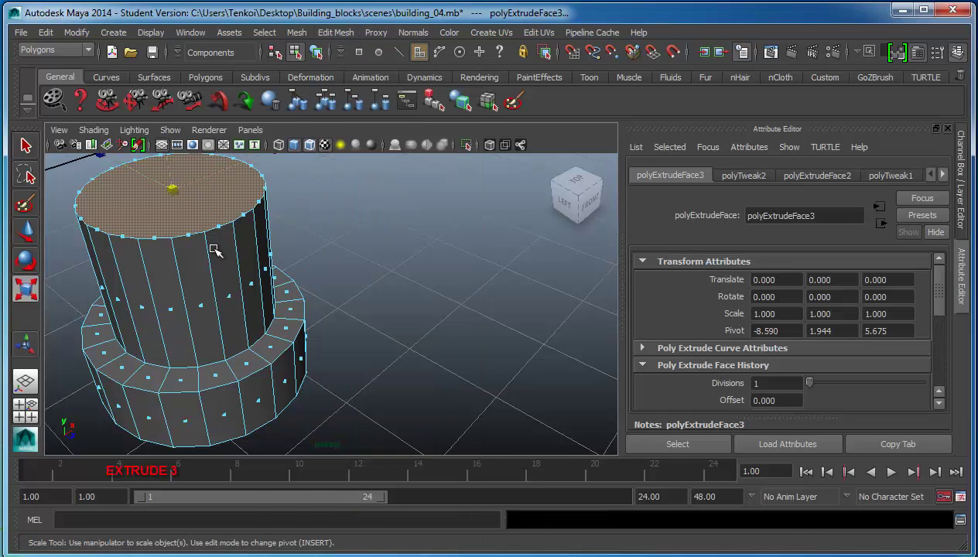
pyautogui.moveTo(175, 190); pyautogui.dragTo(155, 196)
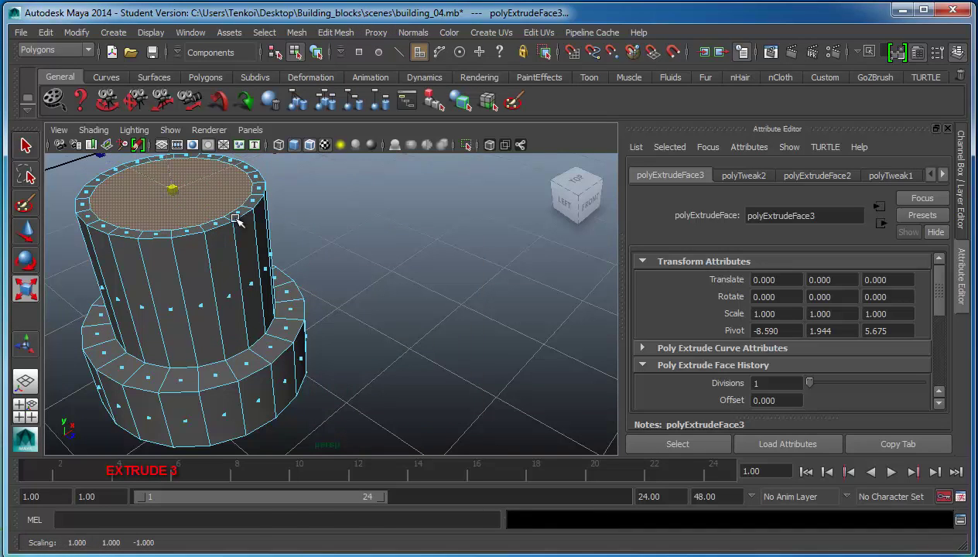
pyautogui.moveTo(236, 220)
pyautogui.keyDown('alt'); pyautogui.mouseDown()
pyautogui.moveTo(399, 279)
pyautogui.moveTo(428, 349)
pyautogui.moveTo(407, 269)
pyautogui.mouseUp(); pyautogui.keyUp('alt')
# Extrude the top face again and raise it upward into a short band
pyautogui.click(356, 34)
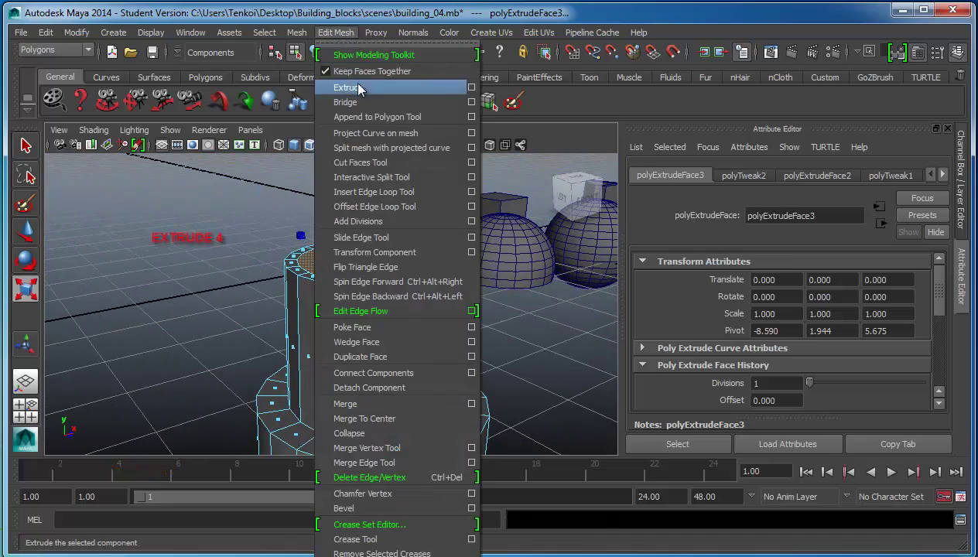
pyautogui.click(360, 87)
pyautogui.moveTo(377, 239); pyautogui.dragTo(376, 212)
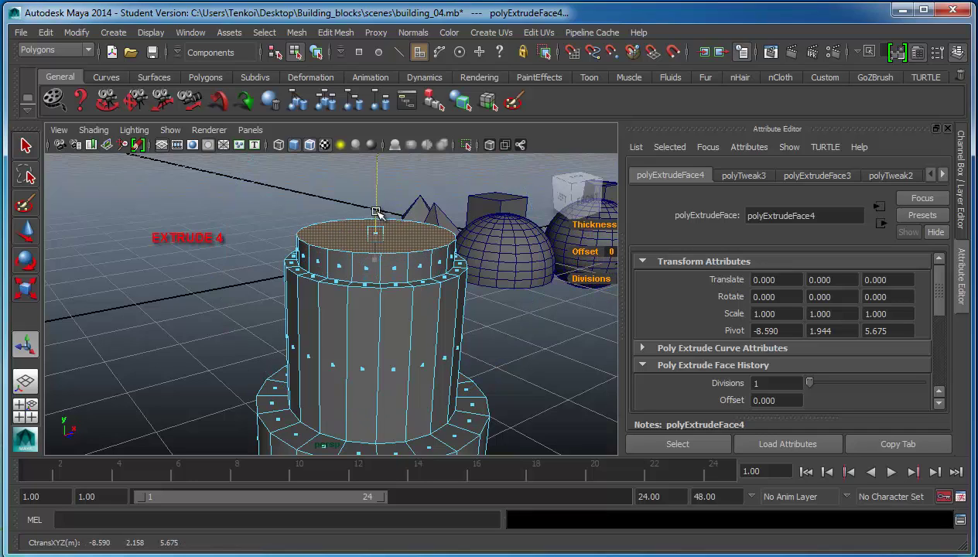
pyautogui.moveTo(377, 212); pyautogui.dragTo(377, 192)
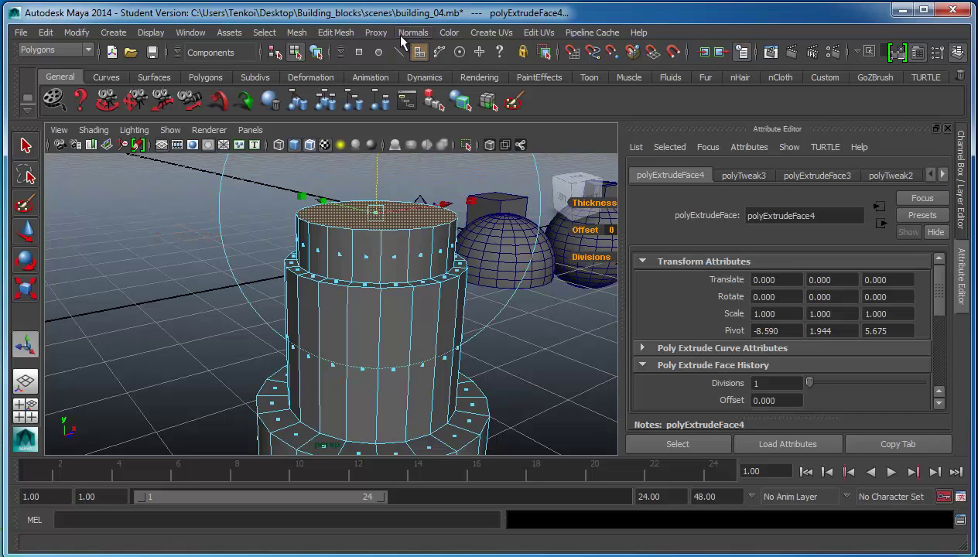
# Extrude the top face once more and widen it outward into a flared ledge
pyautogui.click(349, 35)
pyautogui.click(340, 85)
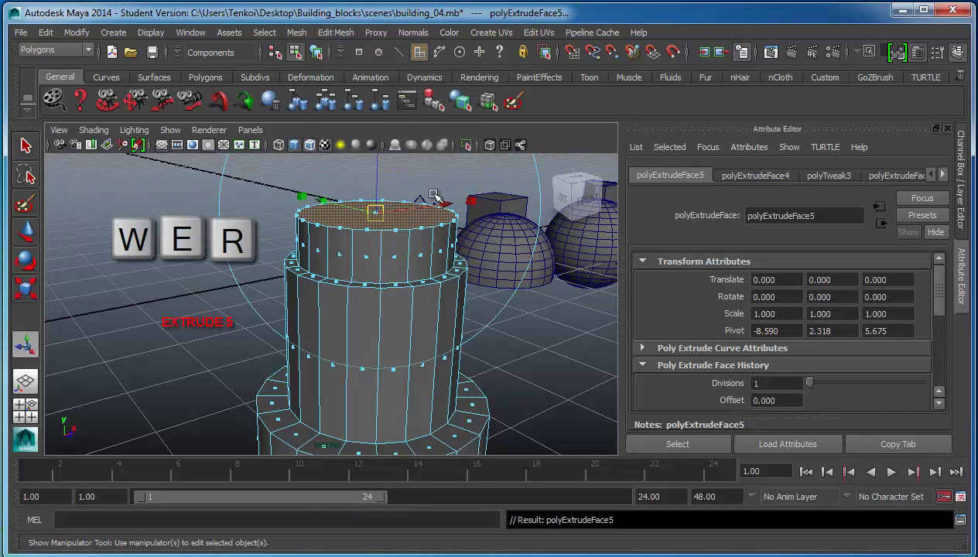
pyautogui.press('r')
pyautogui.moveTo(377, 212); pyautogui.dragTo(395, 212)
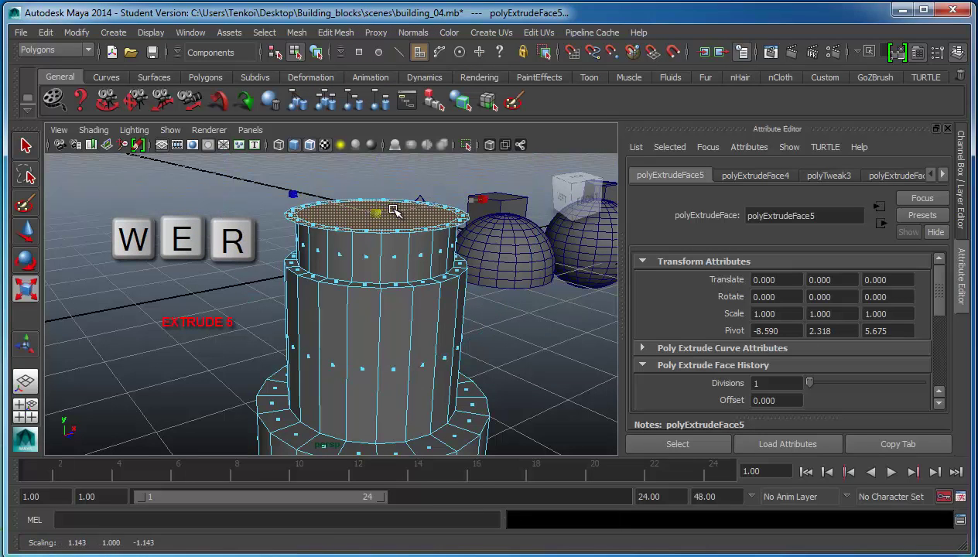
# Add another top-face extrusion, undoing its move so the new face stays in place
pyautogui.click(336, 33)
pyautogui.click(341, 86)
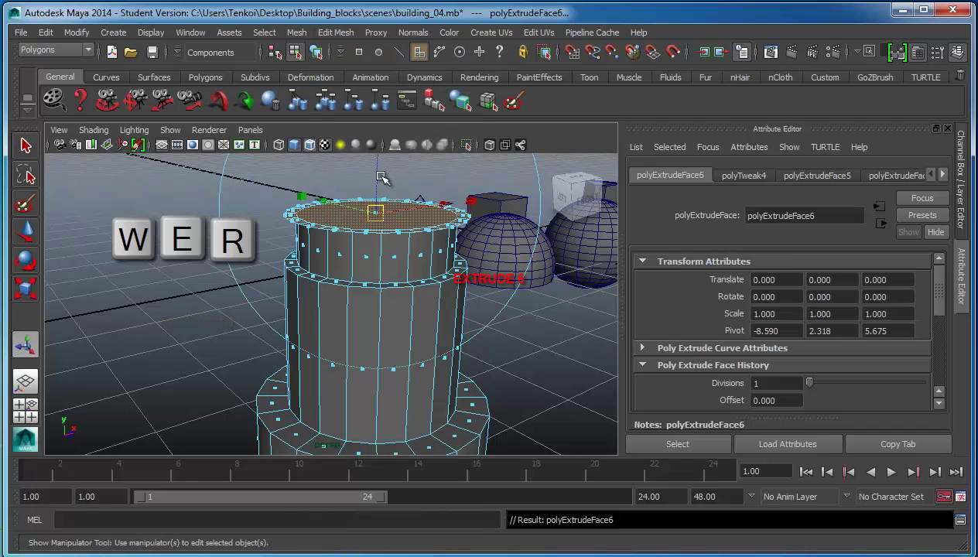
pyautogui.moveTo(379, 186)
pyautogui.mouseDown()
pyautogui.moveTo(363, 195)
pyautogui.moveTo(372, 244)
pyautogui.moveTo(376, 202)
pyautogui.moveTo(373, 223)
pyautogui.mouseUp()
pyautogui.hotkey('ctrl', 'z')
# Extrude the top face and inset it slightly inward
pyautogui.click(336, 31)
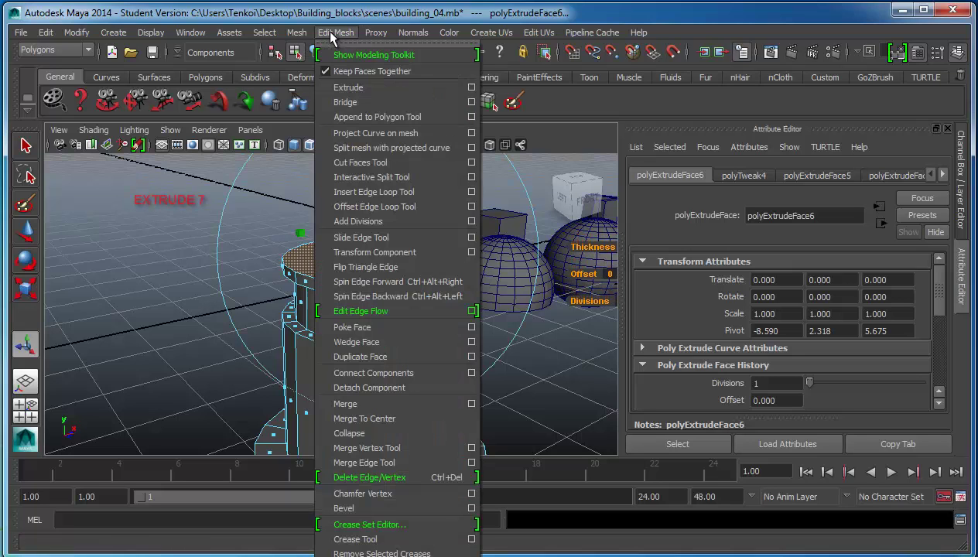
pyautogui.click(339, 87)
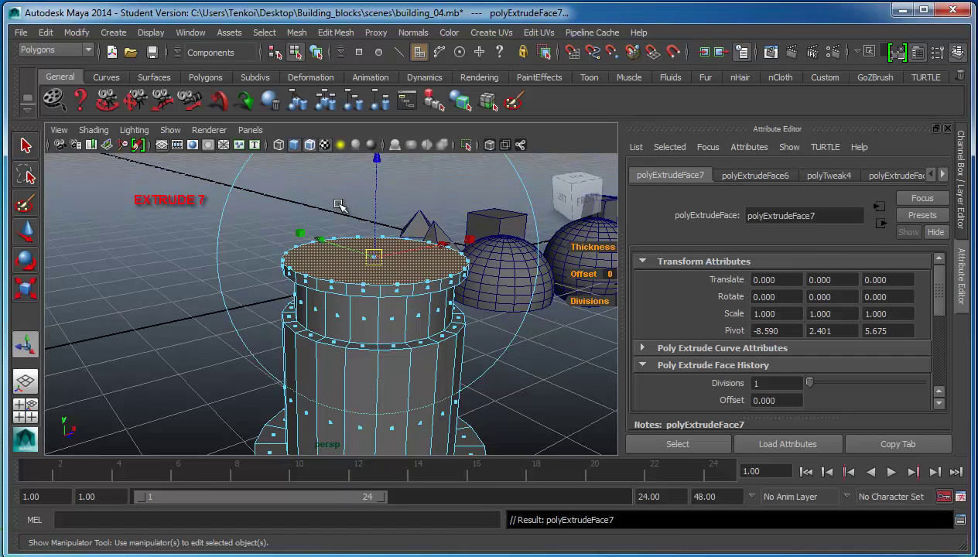
pyautogui.press('r')
pyautogui.moveTo(371, 254); pyautogui.dragTo(355, 261)
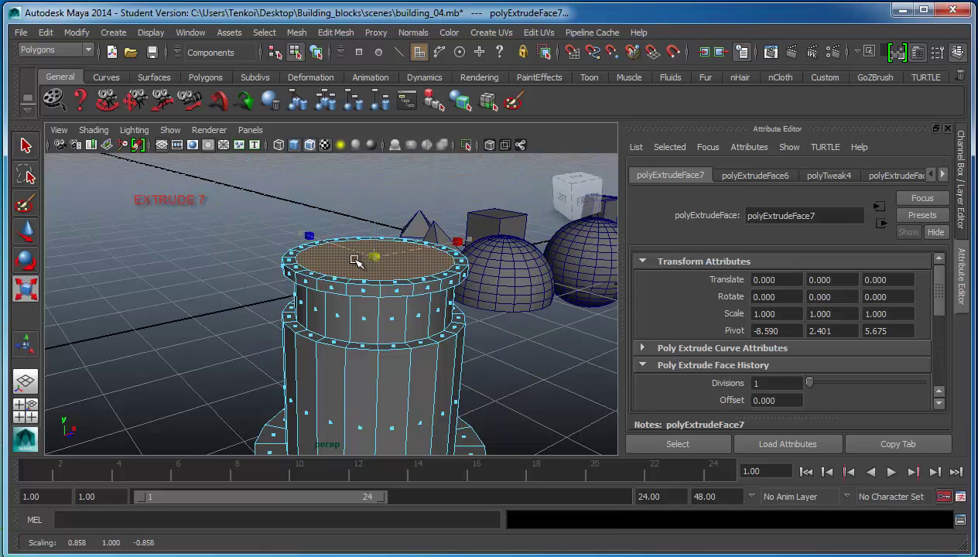
# Extrude the inset face, raise it, taper it inward, and nudge it slightly down as a crown cap
pyautogui.click(335, 33)
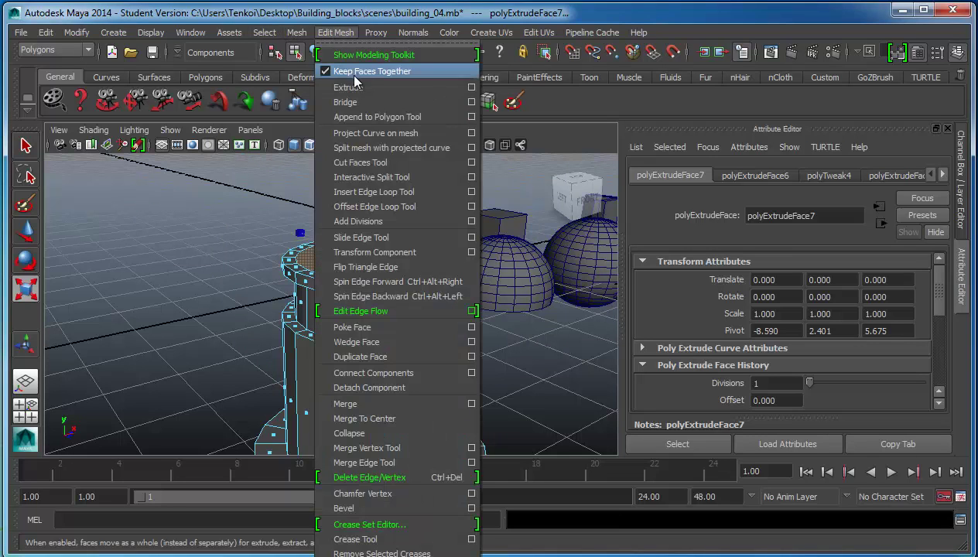
pyautogui.click(355, 89)
pyautogui.press('w')
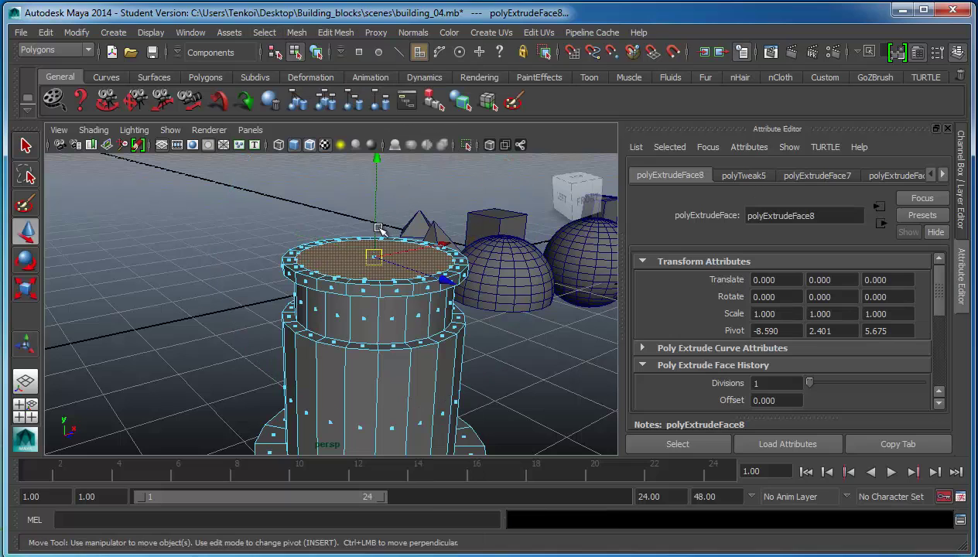
pyautogui.moveTo(376, 231); pyautogui.dragTo(377, 206)
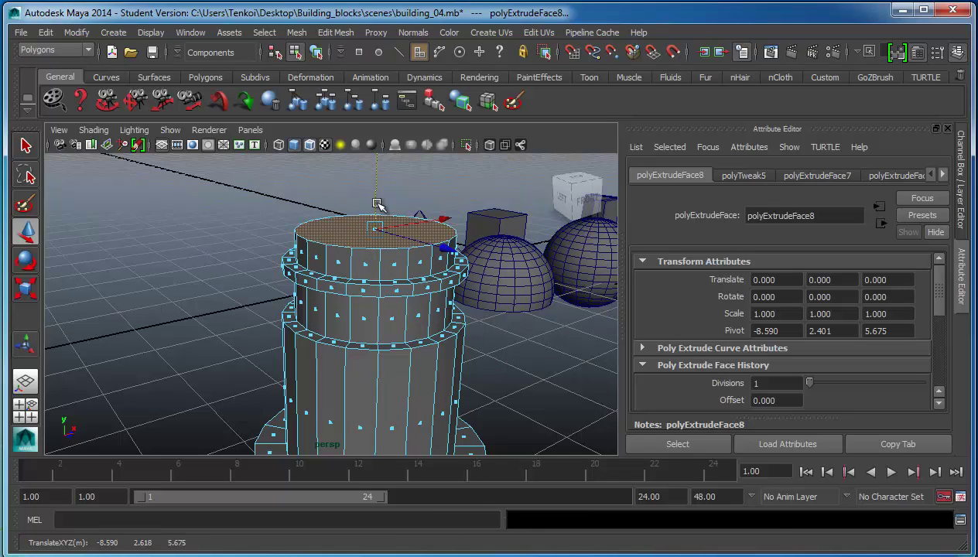
pyautogui.press('e')
pyautogui.press('r')
pyautogui.moveTo(377, 232); pyautogui.dragTo(359, 236)
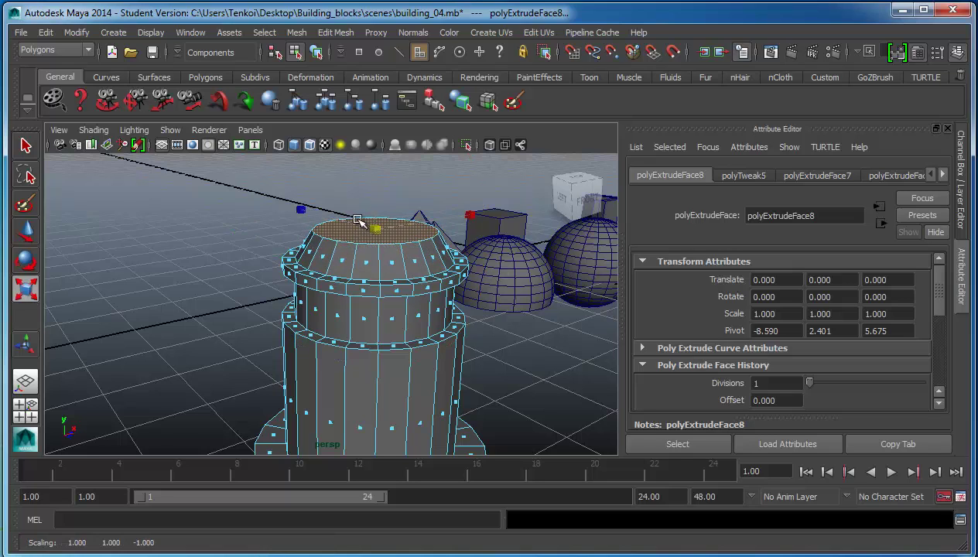
pyautogui.press('w')
pyautogui.moveTo(375, 190); pyautogui.dragTo(373, 188)
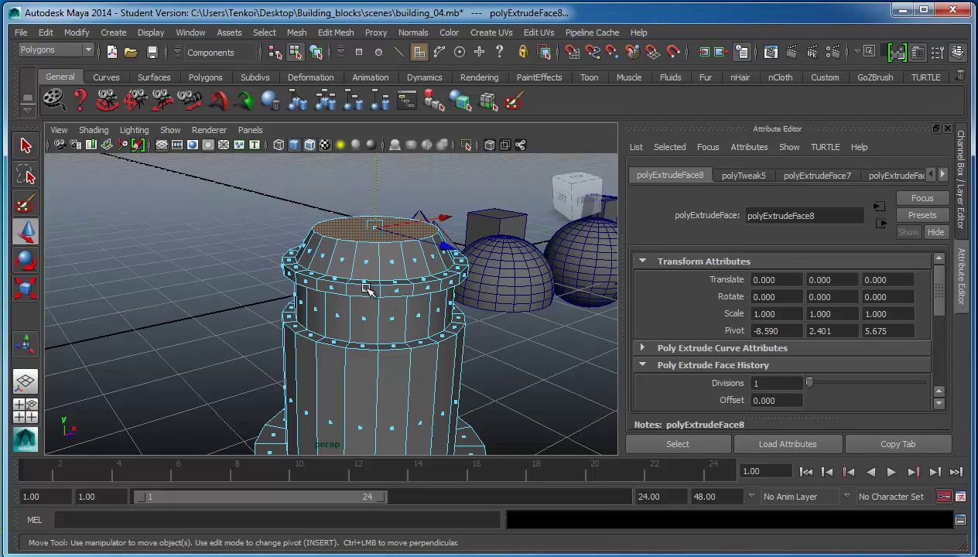
# Return to Object Mode and select the whole tower
pyautogui.moveTo(307, 277)
pyautogui.keyDown('alt'); pyautogui.mouseDown()
pyautogui.moveTo(436, 233)
pyautogui.moveTo(387, 265)
pyautogui.moveTo(400, 262)
pyautogui.mouseUp(); pyautogui.keyUp('alt')
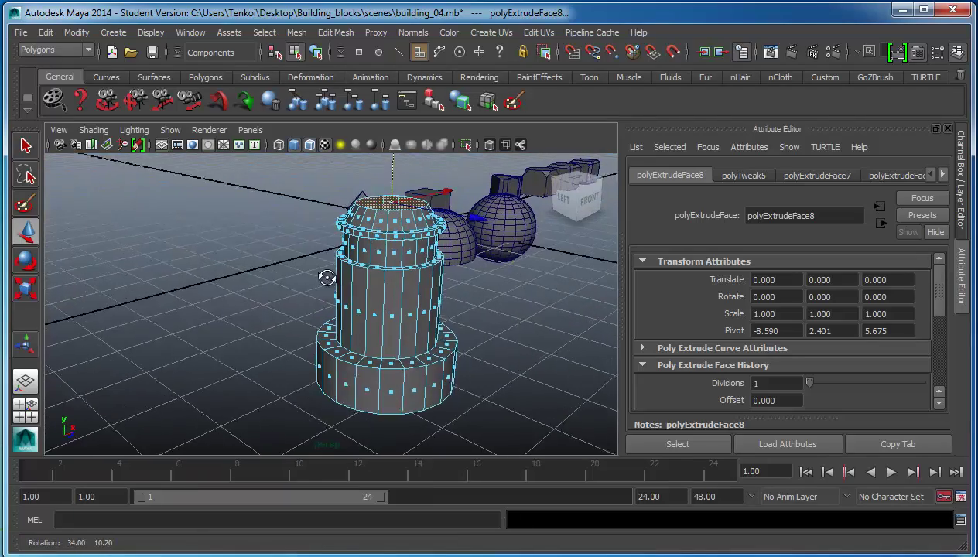
pyautogui.moveTo(404, 257); pyautogui.dragTo(425, 266, button='right')
pyautogui.click(422, 261)
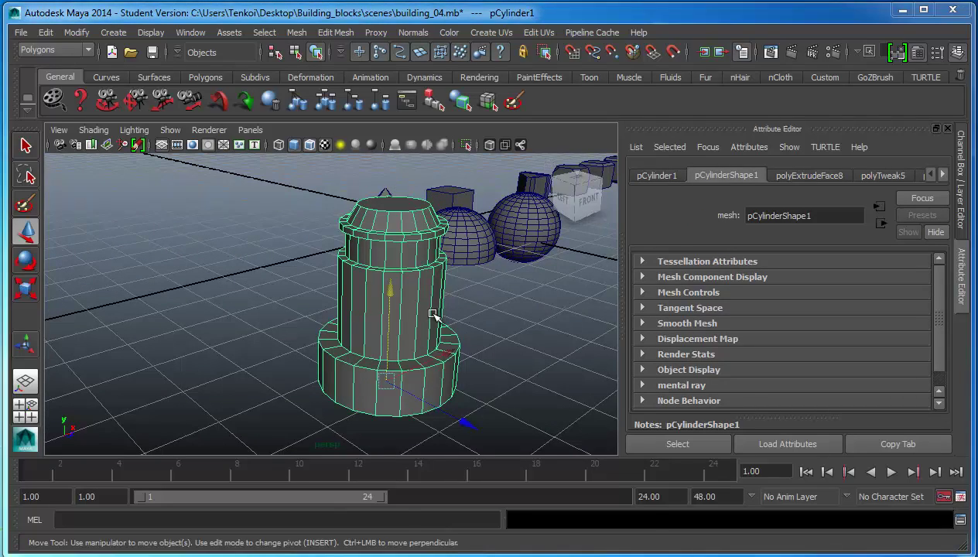
pyautogui.moveTo(434, 315)
pyautogui.keyDown('alt'); pyautogui.mouseDown()
pyautogui.moveTo(364, 284)
pyautogui.moveTo(290, 279)
pyautogui.moveTo(391, 277)
pyautogui.moveTo(396, 333)
pyautogui.mouseUp(); pyautogui.keyUp('alt')
# Select the tower's bottom ring of vertices in Vertex mode to check the base height
pyautogui.rightClick(390, 278)
pyautogui.click(389, 309)
pyautogui.rightClick(396, 333)
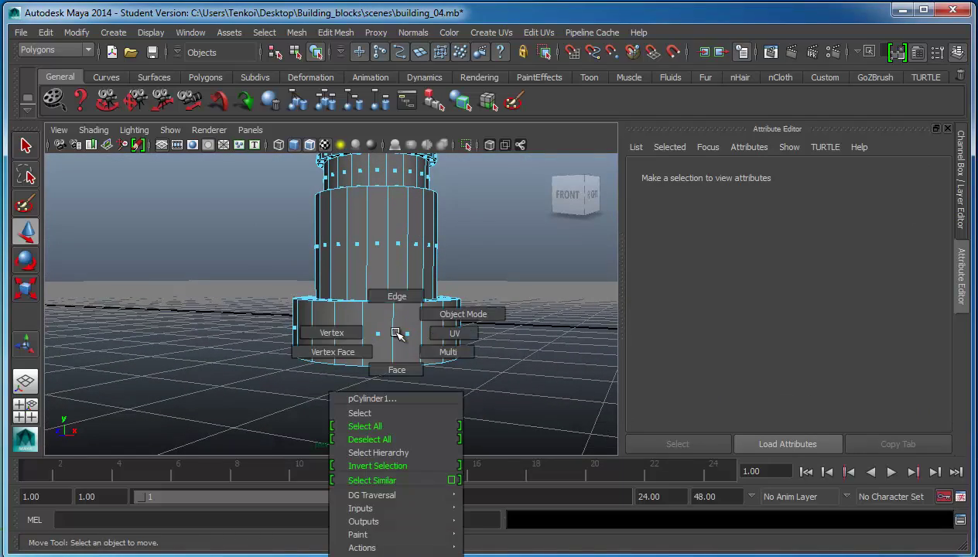
pyautogui.click(339, 339)
pyautogui.moveTo(539, 403)
pyautogui.mouseDown()
pyautogui.moveTo(400, 343)
pyautogui.moveTo(385, 272)
pyautogui.mouseUp()
pyautogui.moveTo(328, 314)
pyautogui.keyDown('alt'); pyautogui.mouseDown()
pyautogui.moveTo(530, 301)
pyautogui.moveTo(420, 306)
pyautogui.moveTo(354, 241)
pyautogui.moveTo(351, 213)
pyautogui.mouseUp(); pyautogui.keyUp('alt')
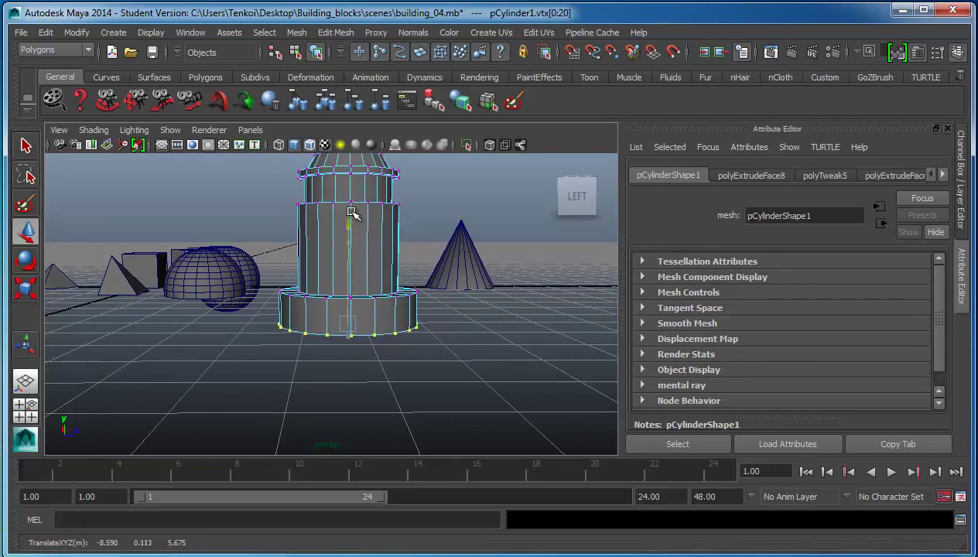
pyautogui.moveTo(430, 324)
pyautogui.keyDown('alt'); pyautogui.mouseDown()
pyautogui.moveTo(301, 317)
pyautogui.moveTo(201, 343)
pyautogui.moveTo(296, 340)
pyautogui.mouseUp(); pyautogui.keyUp('alt')
# Back in Object Mode, move the tower down in Y until its base sits on the grid
pyautogui.moveTo(437, 257); pyautogui.dragTo(468, 240, button='right')
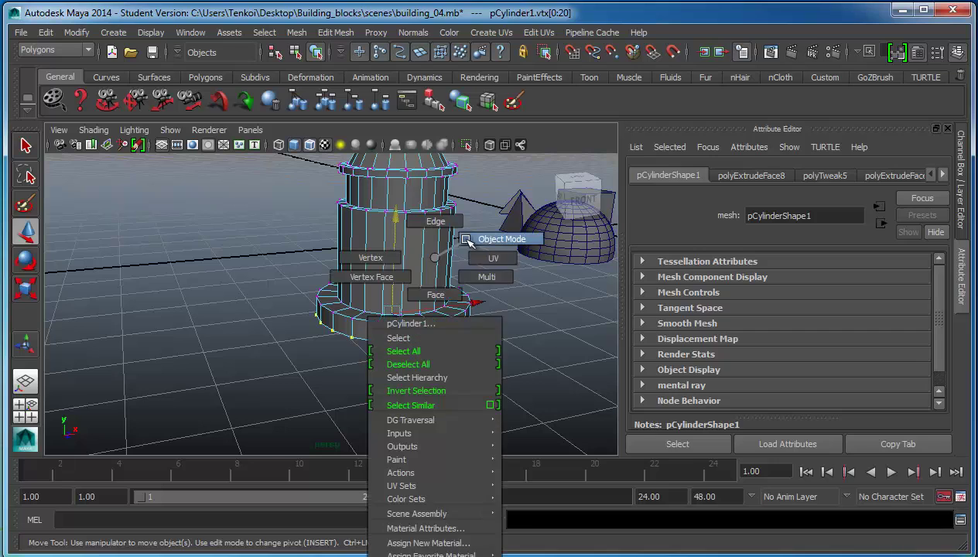
pyautogui.click(421, 263)
pyautogui.moveTo(397, 251)
pyautogui.mouseDown()
pyautogui.moveTo(404, 271)
pyautogui.moveTo(465, 327)
pyautogui.moveTo(387, 321)
pyautogui.moveTo(361, 240)
pyautogui.moveTo(360, 269)
pyautogui.moveTo(479, 323)
pyautogui.moveTo(471, 312)
pyautogui.mouseUp()
pyautogui.moveTo(304, 274)
pyautogui.mouseDown()
pyautogui.moveTo(306, 295)
pyautogui.moveTo(452, 301)
pyautogui.moveTo(272, 317)
pyautogui.moveTo(376, 275)
pyautogui.moveTo(360, 299)
pyautogui.mouseUp()
pyautogui.scroll(3, 323, 288)
pyautogui.scroll(-3, 404, 290)
pyautogui.moveTo(582, 198)
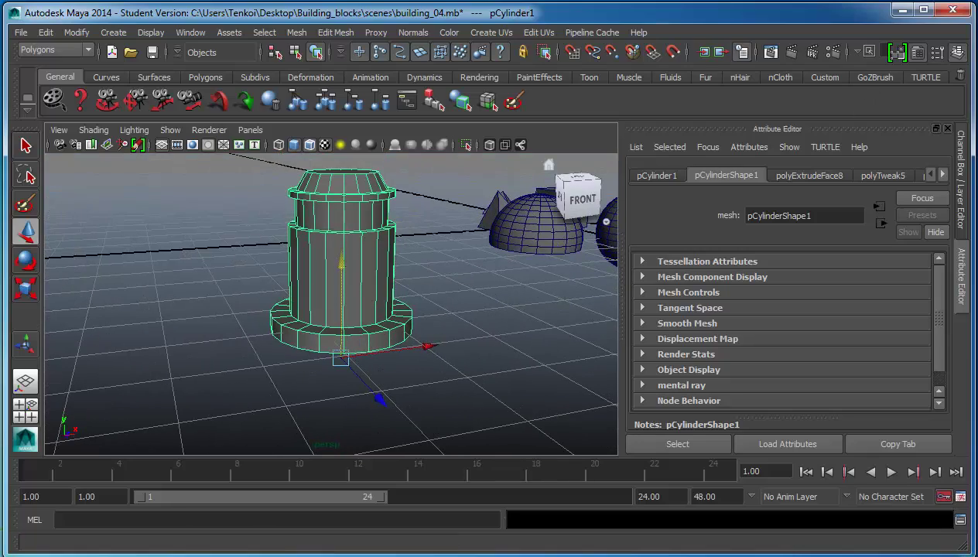
pyautogui.press('space')
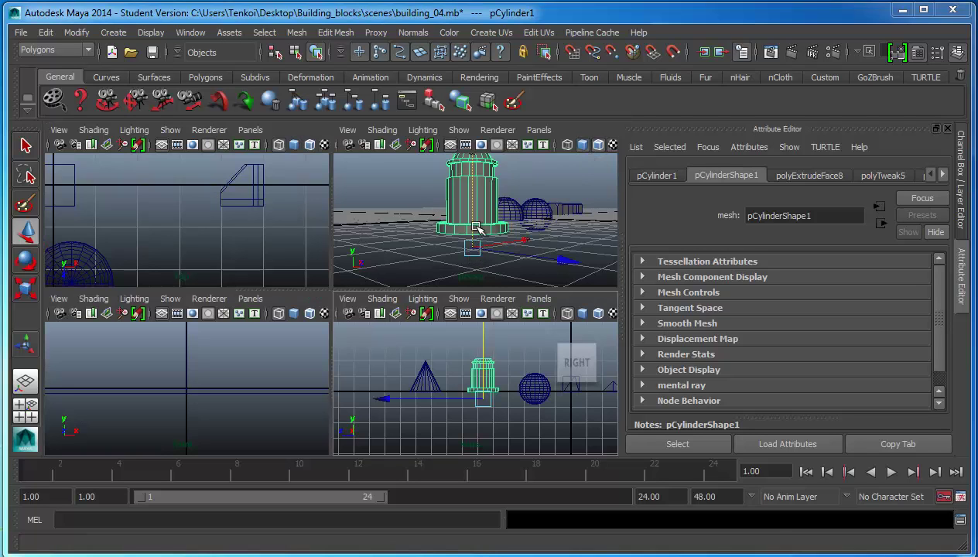
# Move the tower's pivot down to the centre of its base at Y 0 in the side view
pyautogui.moveTo(476, 229); pyautogui.dragTo(473, 222)
pyautogui.press('Insert')
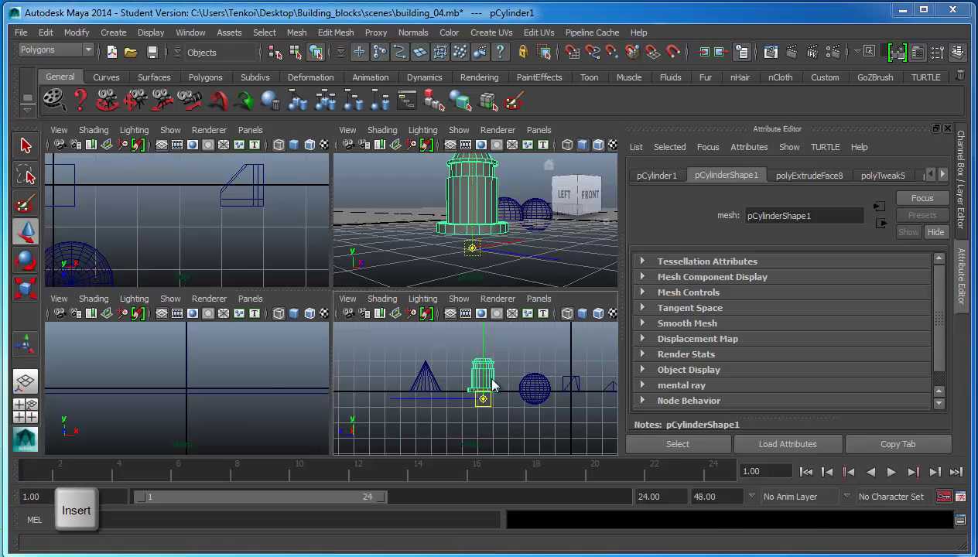
pyautogui.press('space')
pyautogui.scroll(3, 354, 342)
pyautogui.scroll(3, 351, 340)
pyautogui.scroll(2, 351, 341)
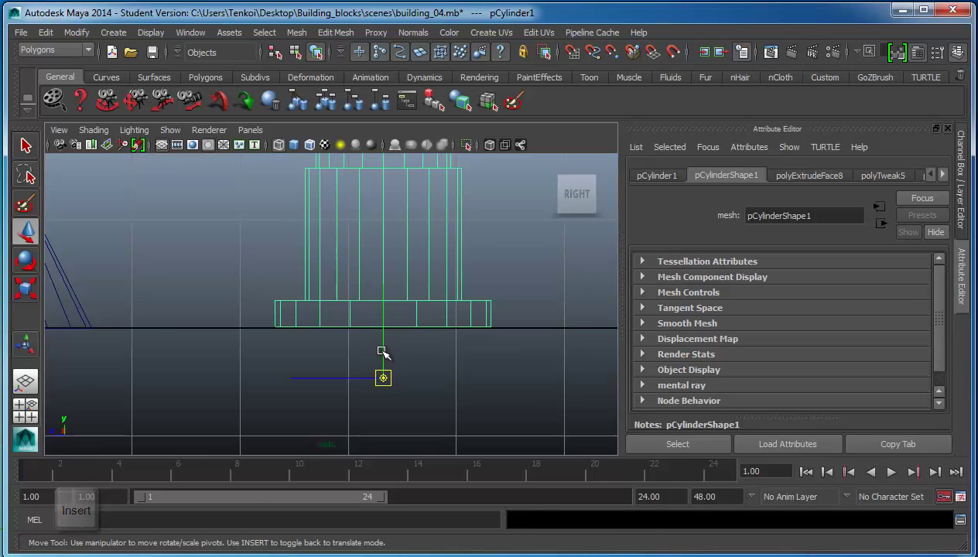
pyautogui.click(383, 353)
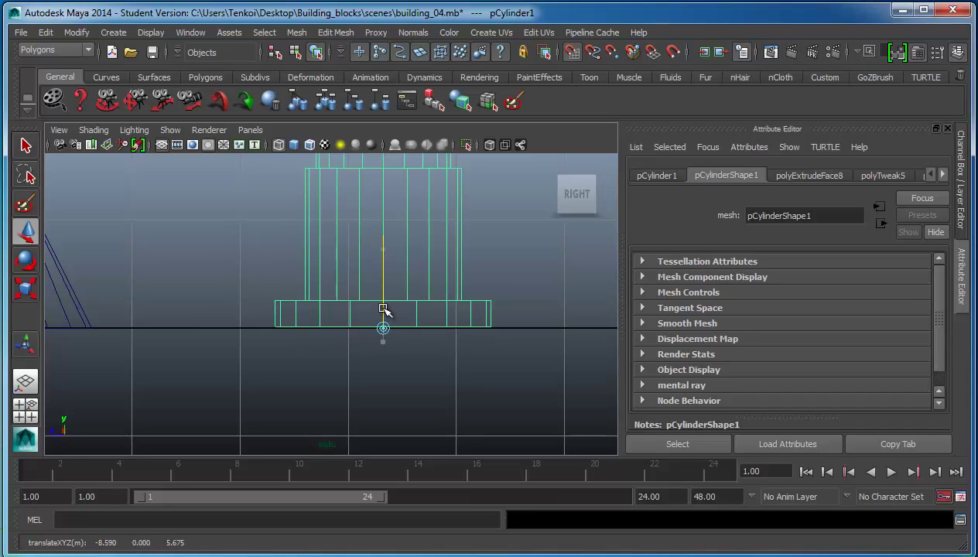
pyautogui.press('Insert')
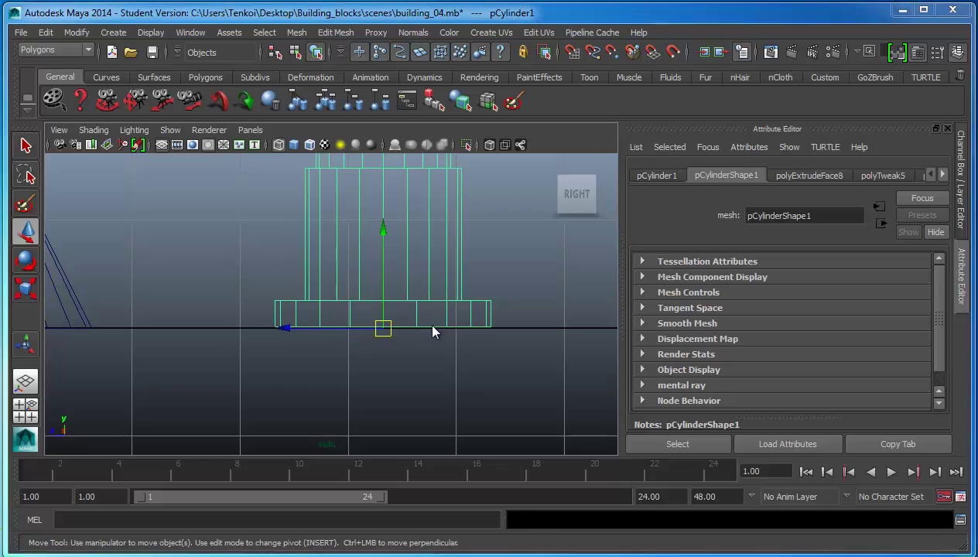
pyautogui.press('space')
pyautogui.press('space')
pyautogui.moveTo(338, 334)
pyautogui.keyDown('alt'); pyautogui.mouseDown()
pyautogui.moveTo(360, 354)
pyautogui.moveTo(343, 338)
pyautogui.mouseUp(); pyautogui.keyUp('alt')
# In face mode, select faces around the tower's base ring
pyautogui.rightClick(342, 338)
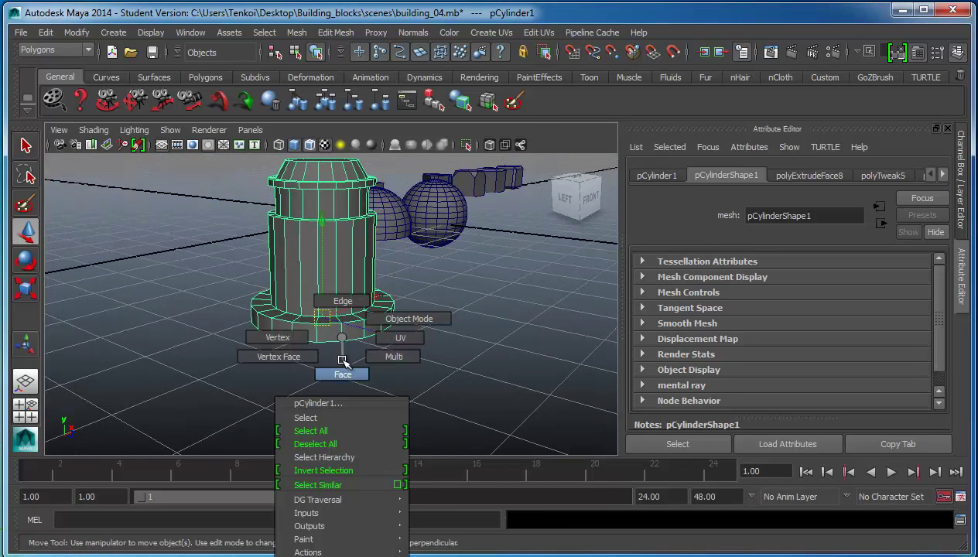
pyautogui.click(343, 361)
pyautogui.scroll(3, 410, 342)
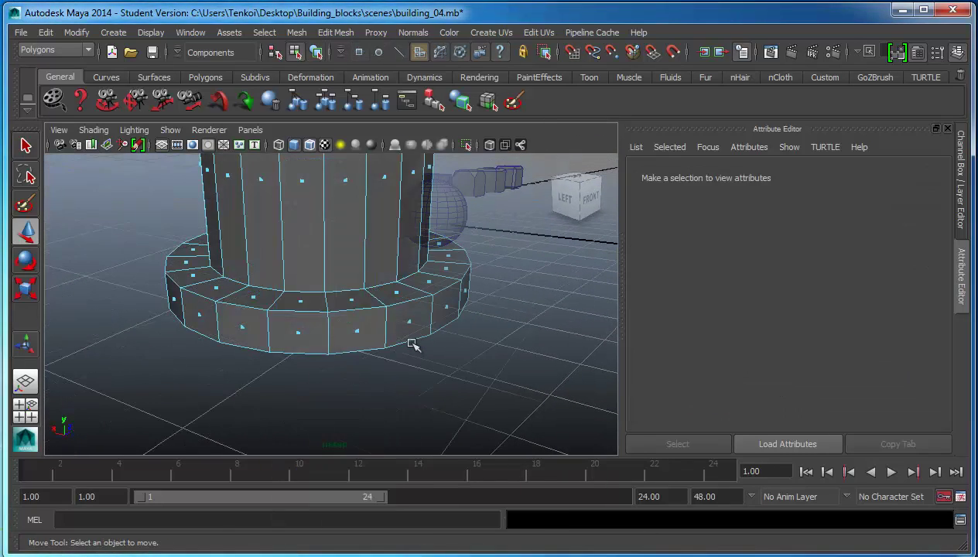
pyautogui.click(200, 317)
pyautogui.keyDown('alt'); pyautogui.moveTo(388, 382); pyautogui.dragTo(287, 380); pyautogui.keyUp('alt')
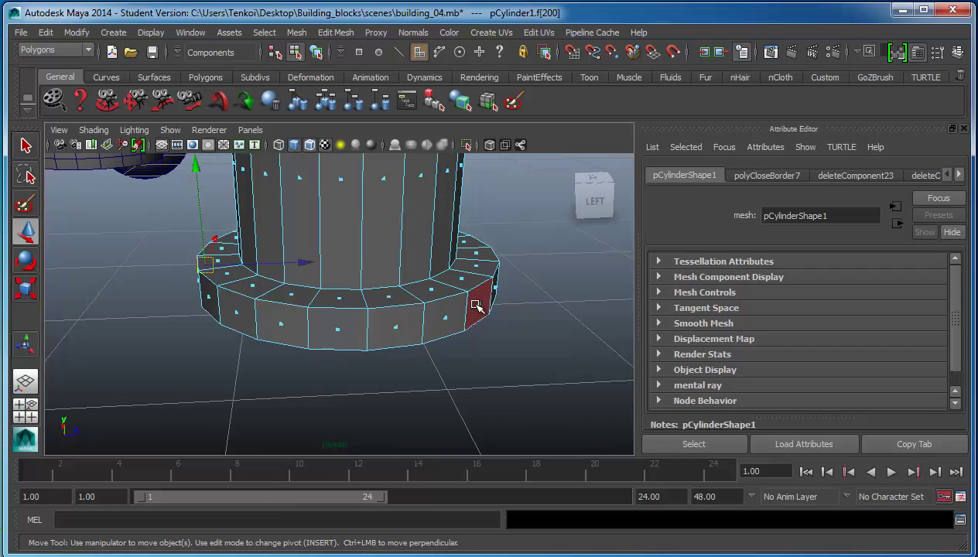
pyautogui.click(476, 307)
pyautogui.keyDown('alt'); pyautogui.moveTo(317, 361); pyautogui.dragTo(492, 352); pyautogui.keyUp('alt')
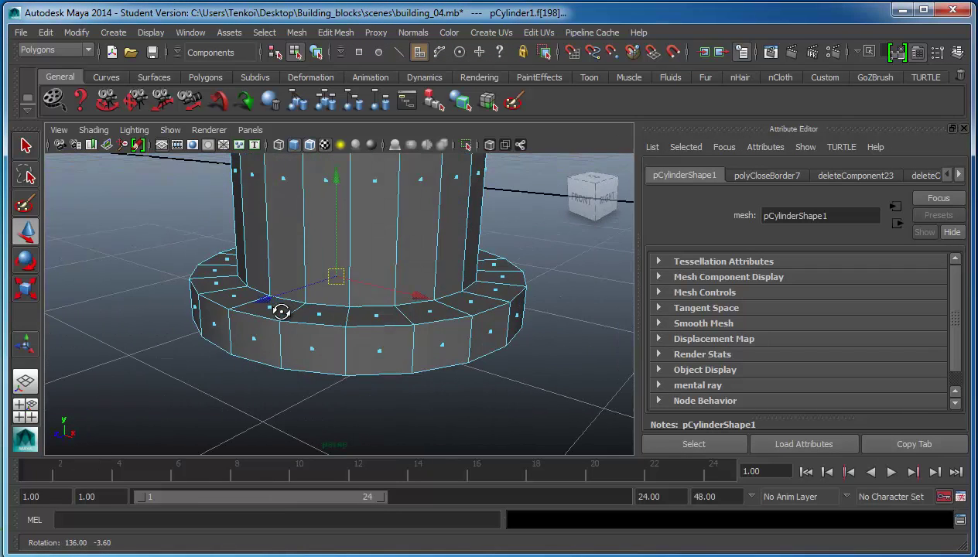
pyautogui.keyDown('shift'); pyautogui.click(491, 333); pyautogui.keyUp('shift')
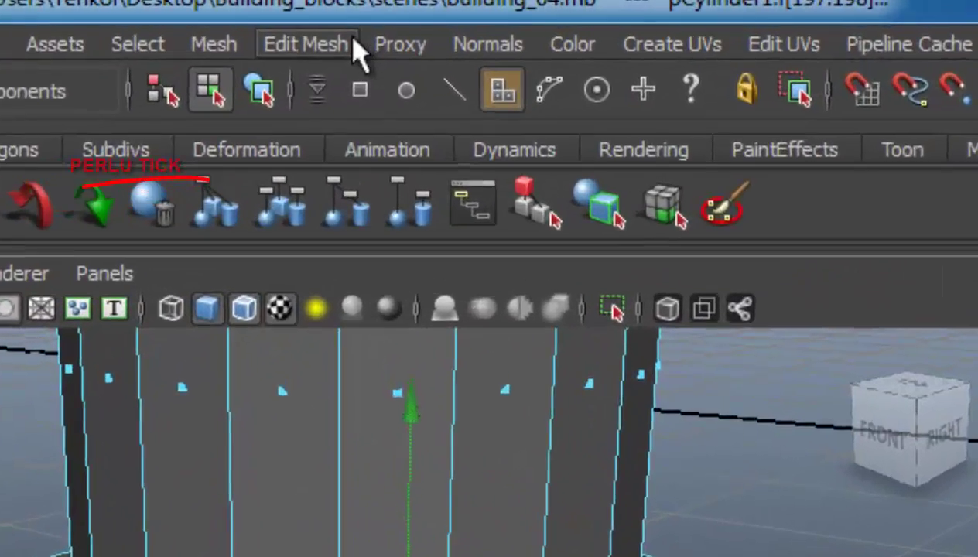
# Extrude the selected base faces outward into protruding blocks
pyautogui.click(352, 32)
pyautogui.click(329, 237)
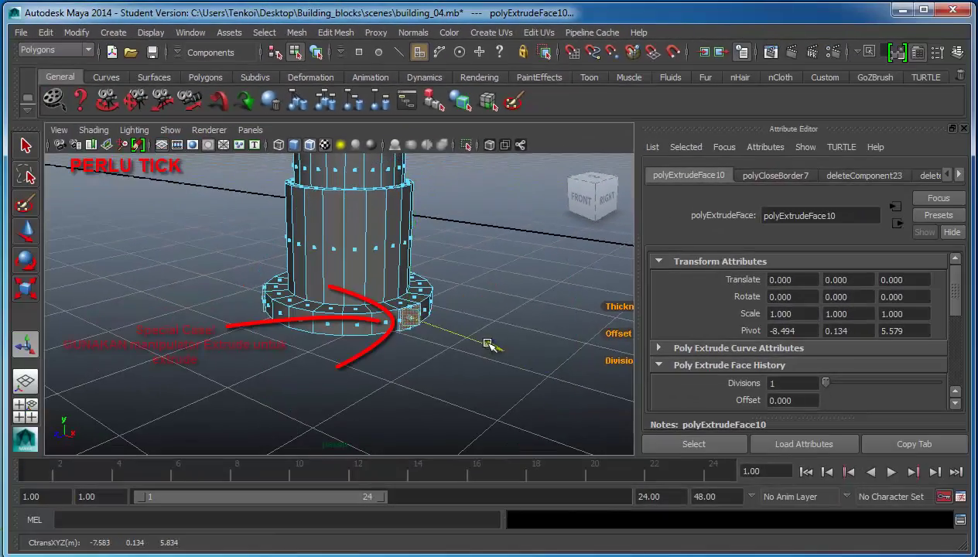
pyautogui.moveTo(474, 348); pyautogui.dragTo(524, 356)
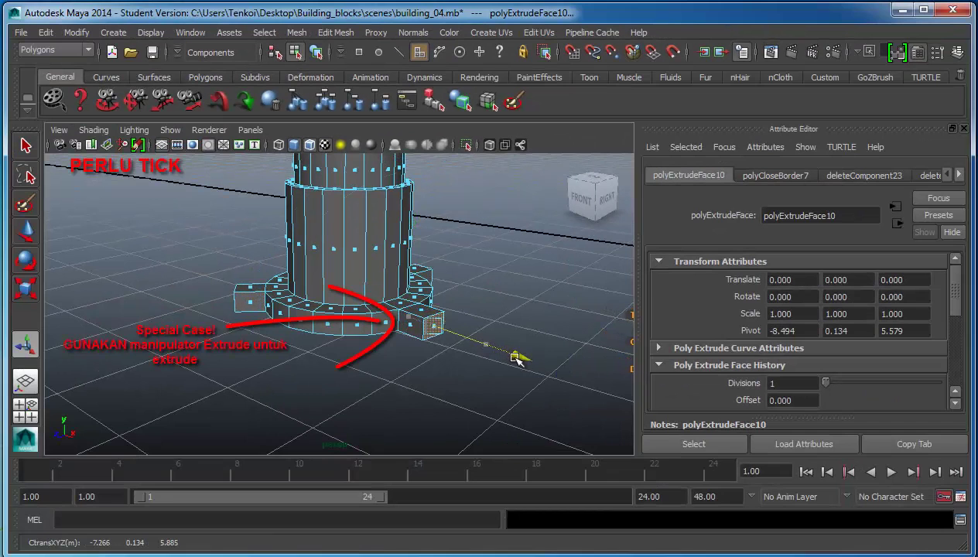
pyautogui.press('w')
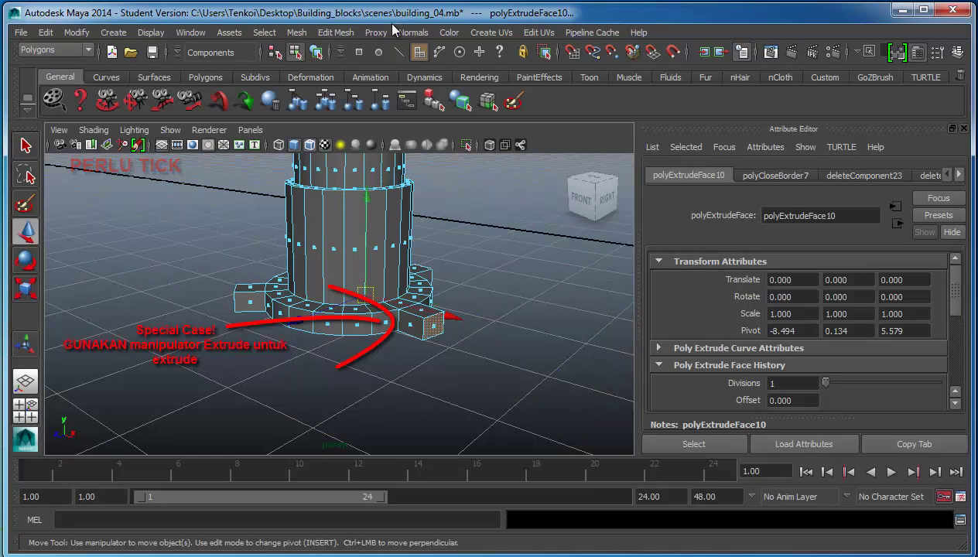
pyautogui.keyDown('alt'); pyautogui.moveTo(297, 345); pyautogui.dragTo(290, 349); pyautogui.keyUp('alt')
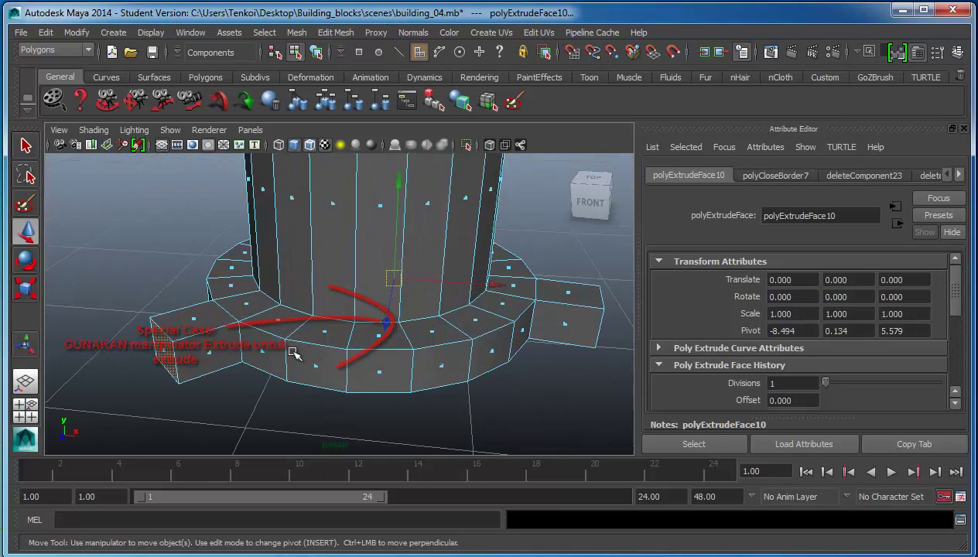
# Select the end and top faces of the new base blocks
pyautogui.rightClick(215, 345)
pyautogui.click(185, 325)
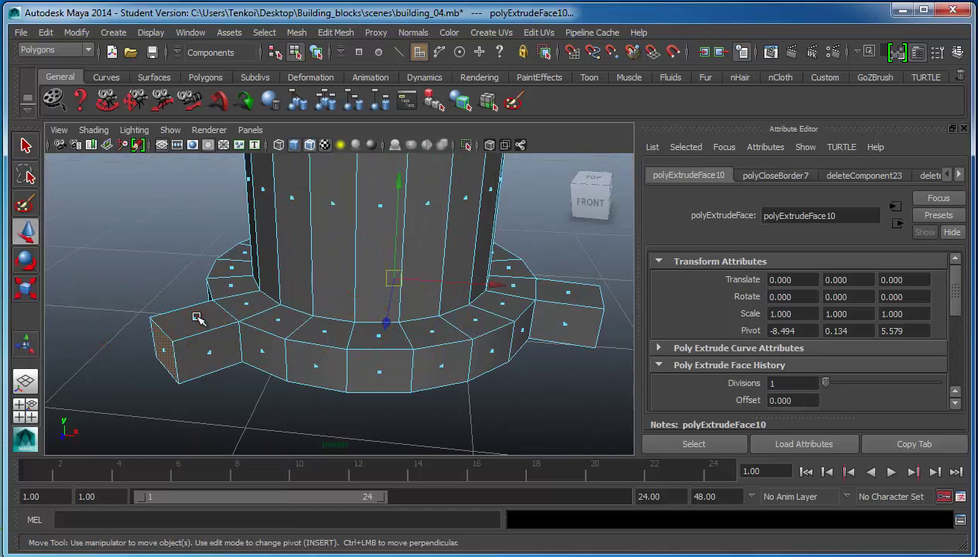
pyautogui.click(194, 321)
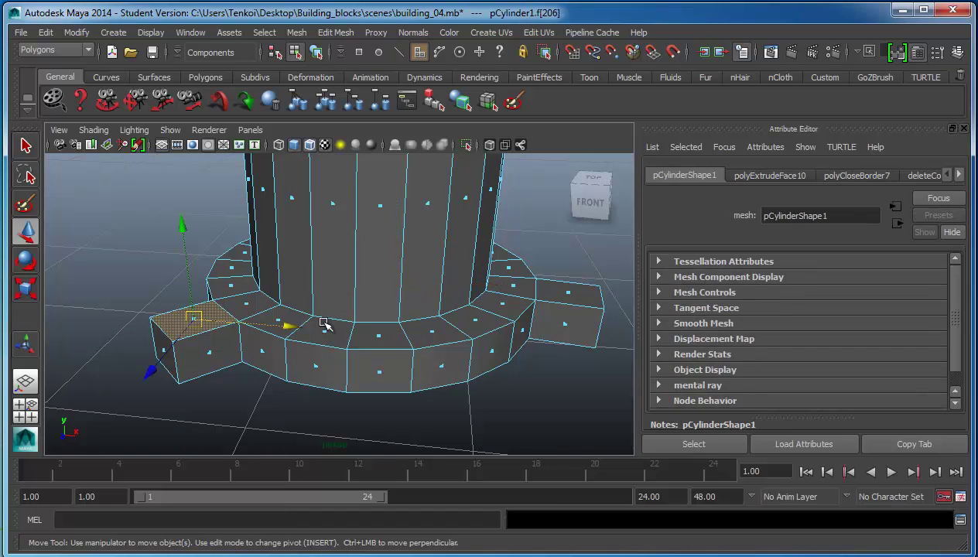
pyautogui.click(562, 296)
pyautogui.keyDown('alt'); pyautogui.moveTo(562, 296); pyautogui.dragTo(158, 281); pyautogui.keyUp('alt')
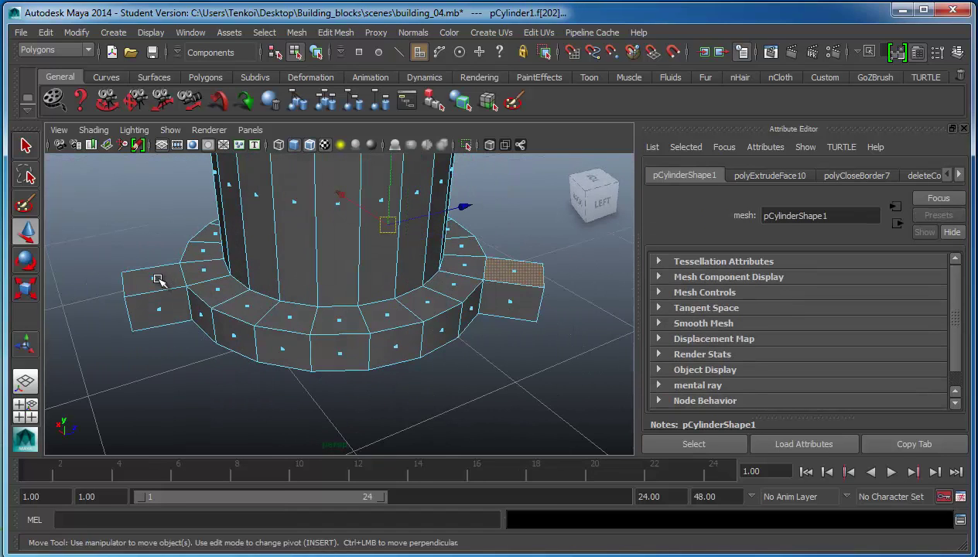
pyautogui.keyDown('shift'); pyautogui.click(153, 279); pyautogui.keyUp('shift')
pyautogui.moveTo(153, 279)
pyautogui.keyDown('alt'); pyautogui.mouseDown()
pyautogui.moveTo(304, 218)
pyautogui.moveTo(305, 235)
pyautogui.moveTo(171, 335)
pyautogui.moveTo(125, 334)
pyautogui.mouseUp(); pyautogui.keyUp('alt')
# Lower the outer top edges of the front, side and right blocks so they slope down
pyautogui.click(529, 375)
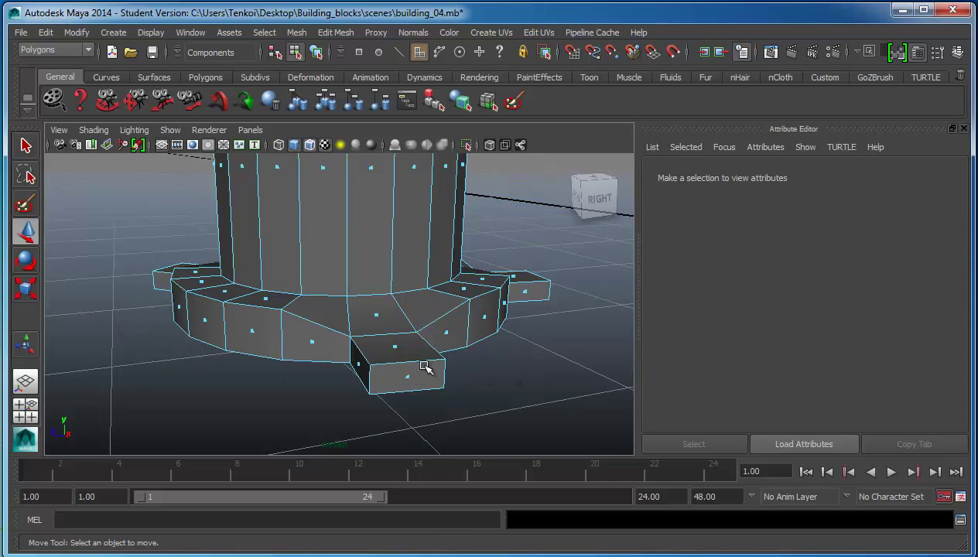
pyautogui.moveTo(416, 362); pyautogui.dragTo(414, 304, button='right')
pyautogui.click(410, 361)
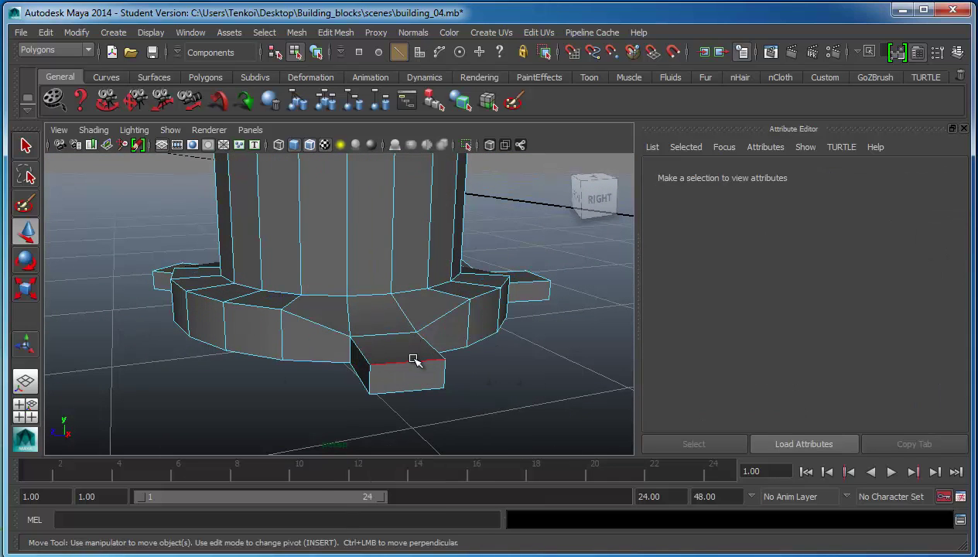
pyautogui.moveTo(408, 314)
pyautogui.mouseDown()
pyautogui.moveTo(408, 338)
pyautogui.moveTo(430, 375)
pyautogui.moveTo(327, 376)
pyautogui.moveTo(381, 348)
pyautogui.mouseUp()
pyautogui.click(394, 342)
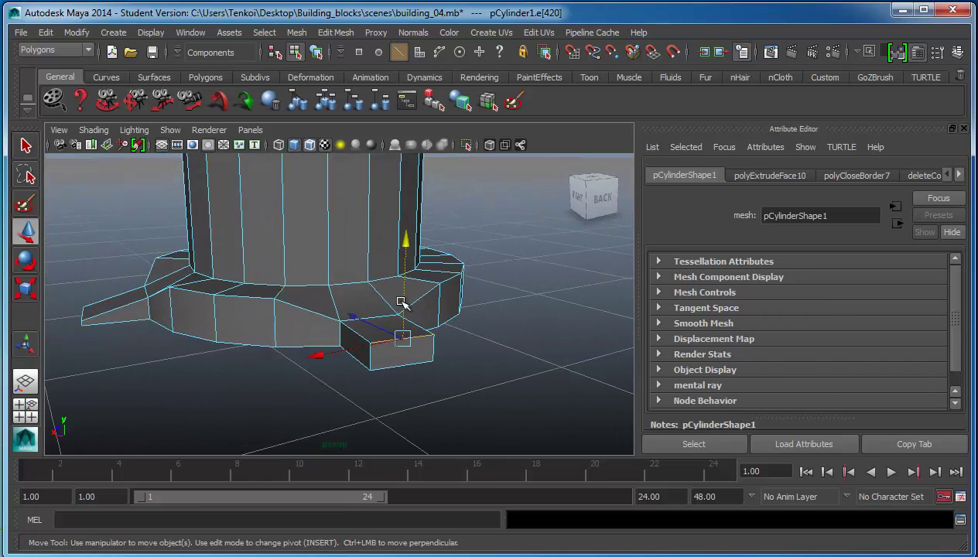
pyautogui.moveTo(404, 306)
pyautogui.mouseDown()
pyautogui.moveTo(404, 338)
pyautogui.moveTo(537, 308)
pyautogui.moveTo(326, 316)
pyautogui.moveTo(348, 318)
pyautogui.mouseUp()
pyautogui.click(541, 320)
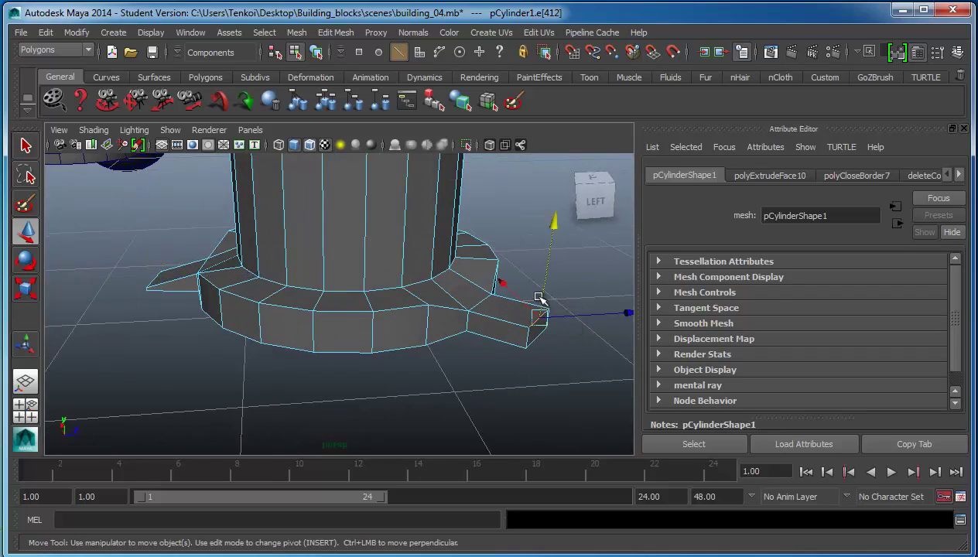
pyautogui.moveTo(545, 290)
pyautogui.keyDown('alt'); pyautogui.mouseDown()
pyautogui.moveTo(568, 341)
pyautogui.moveTo(356, 328)
pyautogui.moveTo(451, 345)
pyautogui.moveTo(350, 325)
pyautogui.moveTo(485, 299)
pyautogui.moveTo(436, 285)
pyautogui.moveTo(342, 231)
pyautogui.mouseUp(); pyautogui.keyUp('alt')
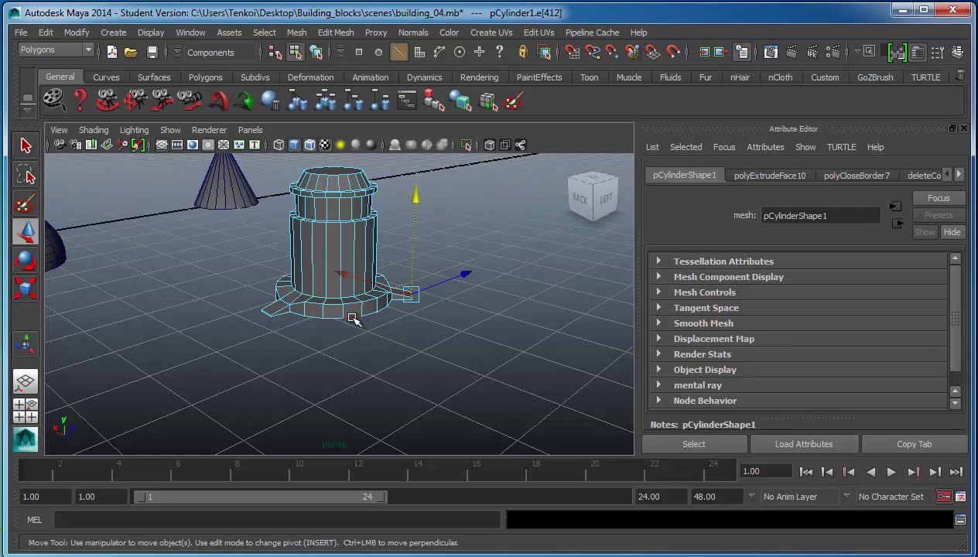
# Frame the whole tower from a lower angle and bring up the selection mode menu
pyautogui.scroll(4, 352, 319)
pyautogui.scroll(-3, 352, 258)
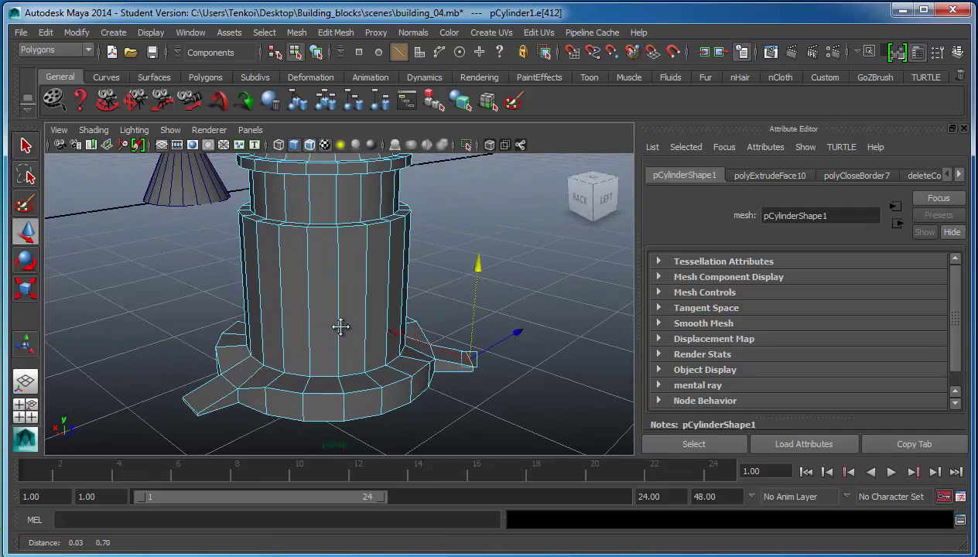
pyautogui.scroll(-3, 324, 339)
pyautogui.keyDown('alt'); pyautogui.moveTo(324, 339); pyautogui.dragTo(356, 286); pyautogui.keyUp('alt')
pyautogui.rightClick(365, 286)
# Select the cylinder and use Cut Faces in the side view to slice horizontal edge loops across its middle
pyautogui.moveTo(365, 286); pyautogui.dragTo(385, 270, button='right')
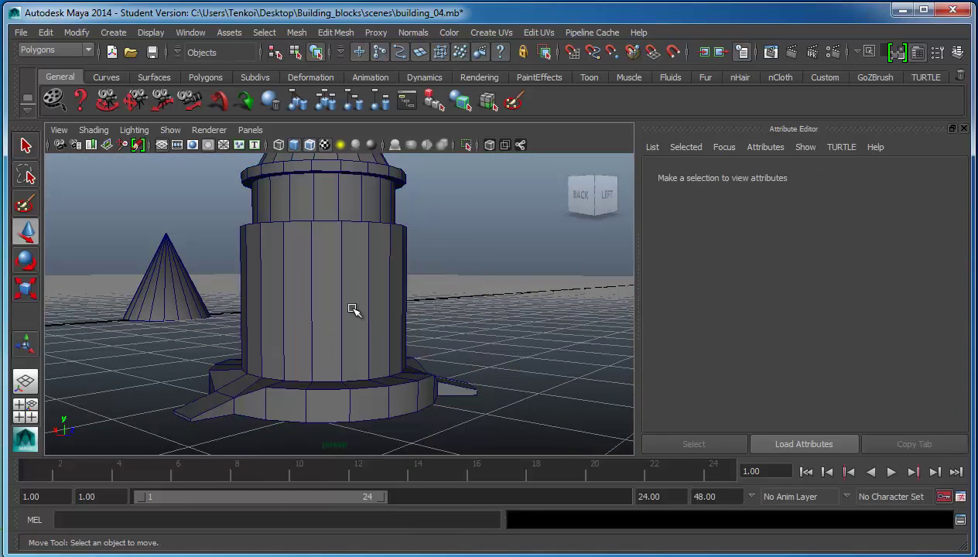
pyautogui.click(350, 309)
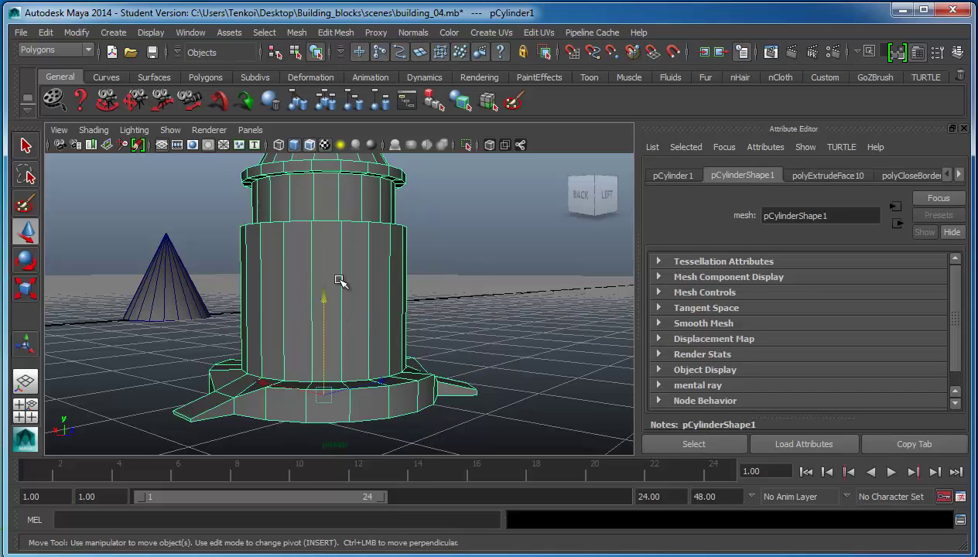
pyautogui.moveTo(340, 280)
pyautogui.keyDown('alt'); pyautogui.mouseDown()
pyautogui.moveTo(461, 303)
pyautogui.moveTo(298, 300)
pyautogui.mouseUp(); pyautogui.keyUp('alt')
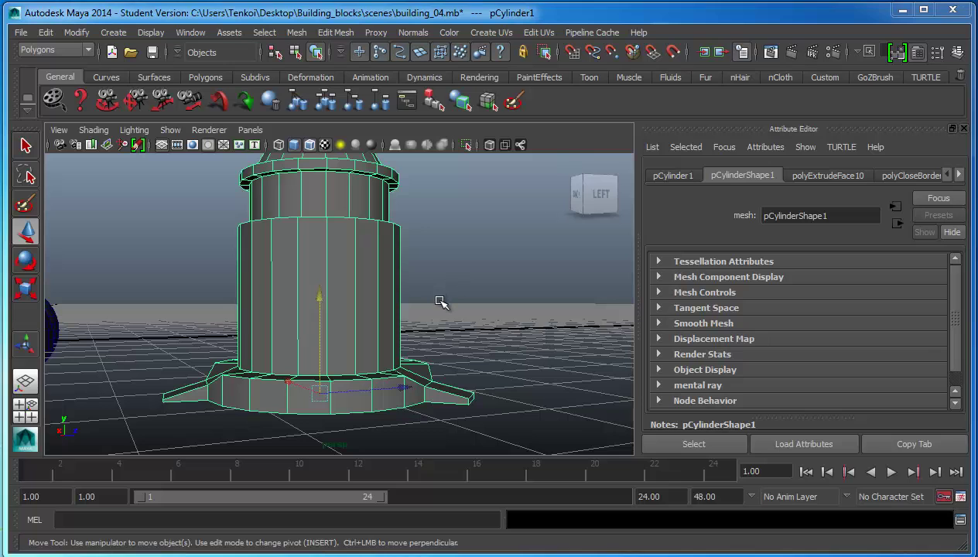
pyautogui.click(342, 34)
pyautogui.click(352, 162)
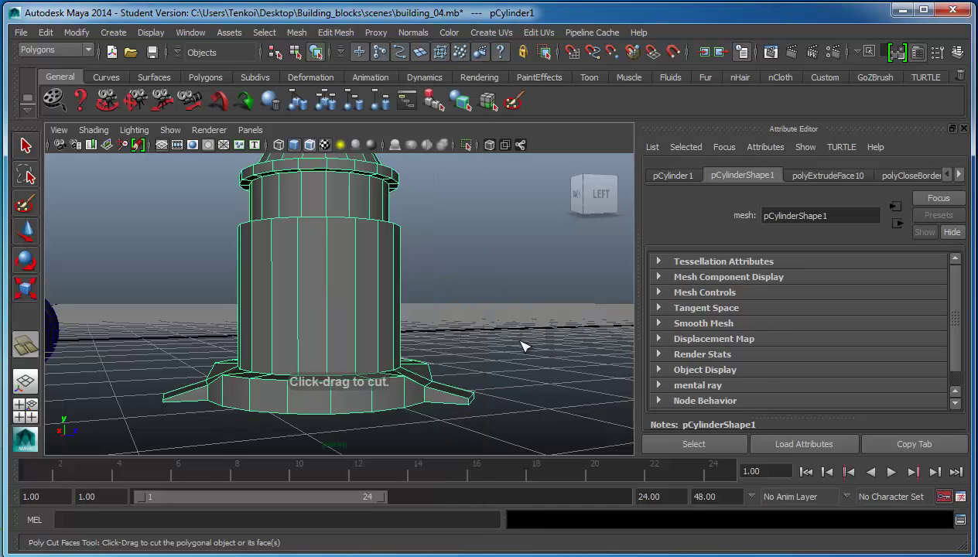
pyautogui.press('space')
pyautogui.press('space')
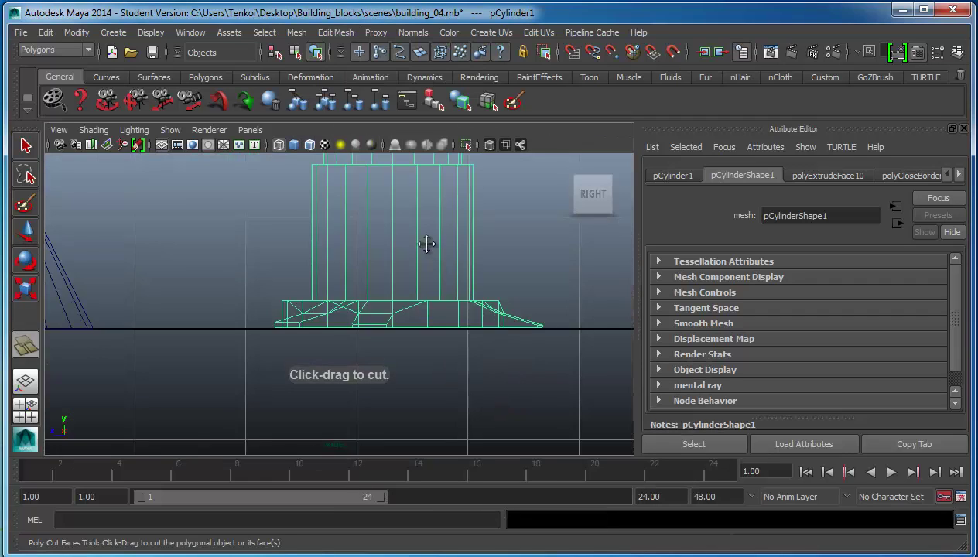
pyautogui.keyDown('alt'); pyautogui.moveTo(428, 241); pyautogui.dragTo(430, 345, button='middle'); pyautogui.keyUp('alt')
pyautogui.moveTo(377, 325); pyautogui.dragTo(383, 321)
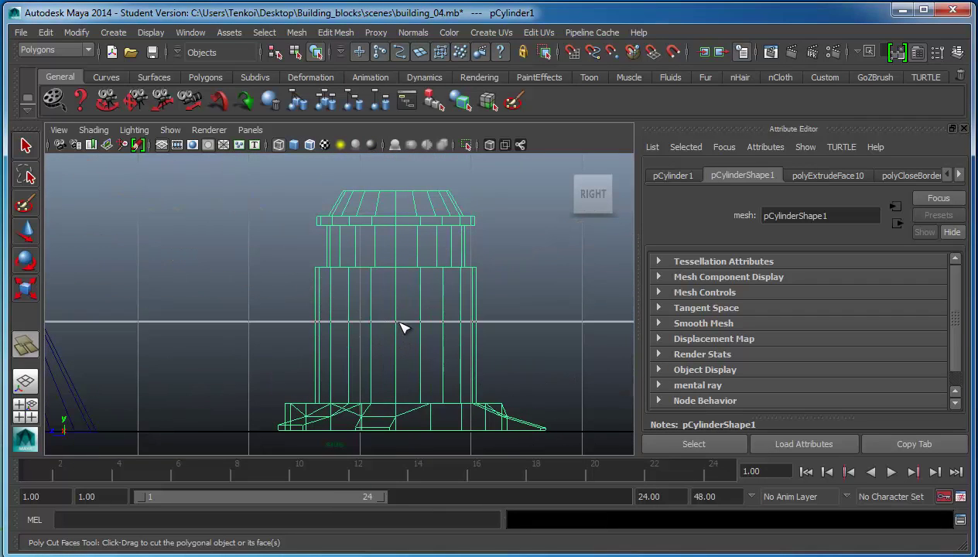
pyautogui.moveTo(371, 377); pyautogui.dragTo(381, 378)
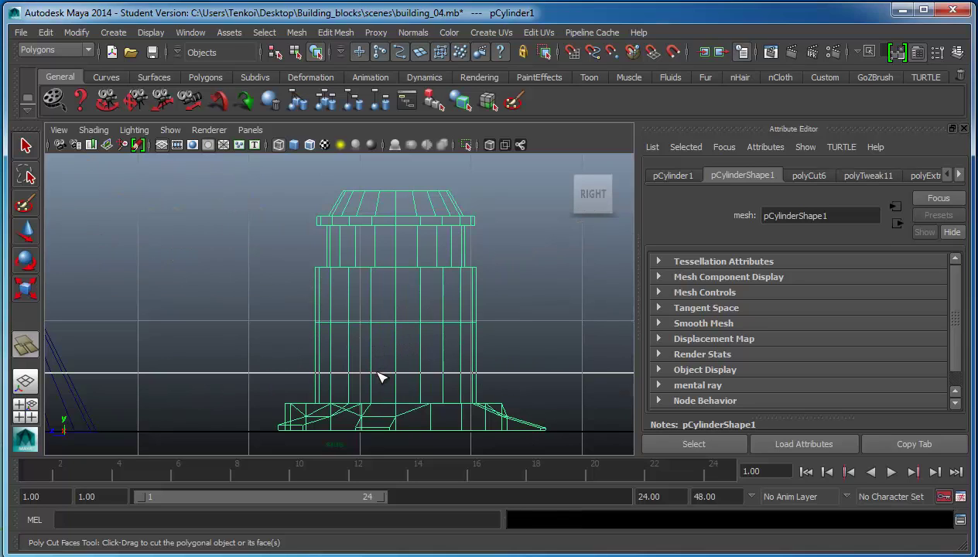
pyautogui.click(28, 149)
pyautogui.click(221, 276)
# In face mode, select two neighbouring wall faces on the middle tier
pyautogui.press('space')
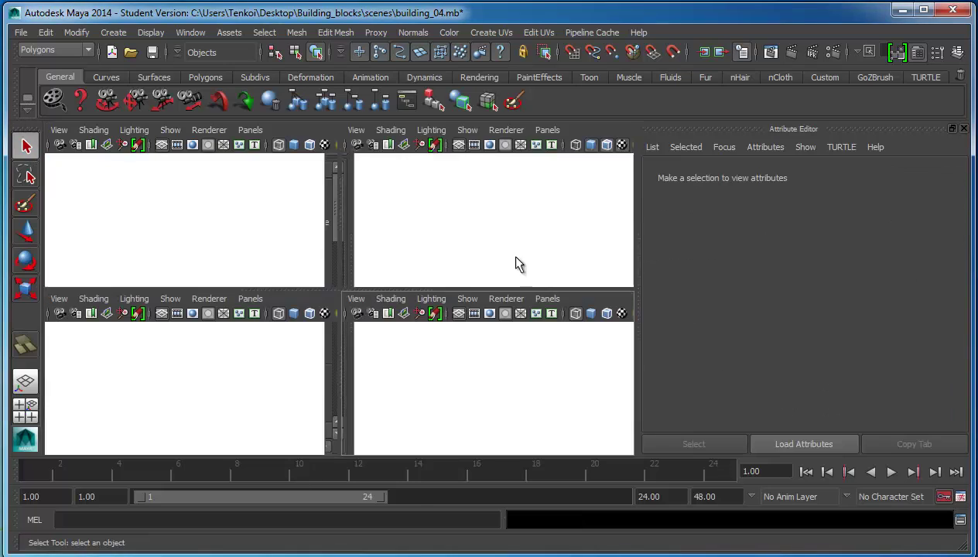
pyautogui.press('space')
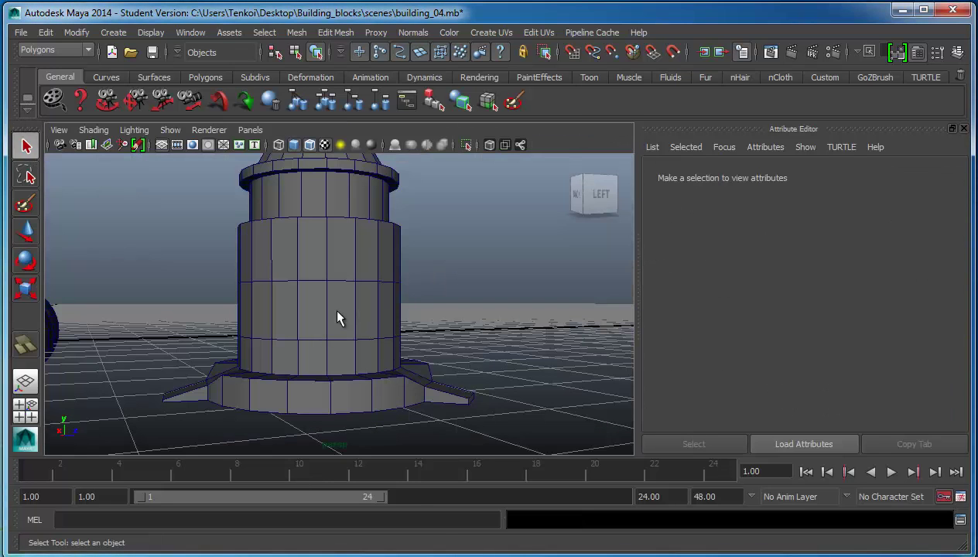
pyautogui.moveTo(337, 317); pyautogui.dragTo(338, 349, button='right')
pyautogui.click(314, 311)
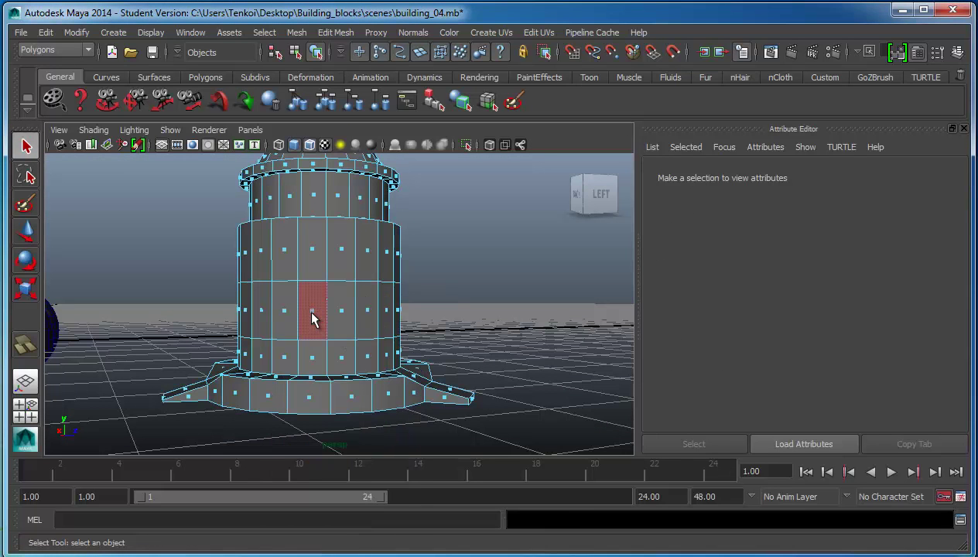
pyautogui.click(312, 317)
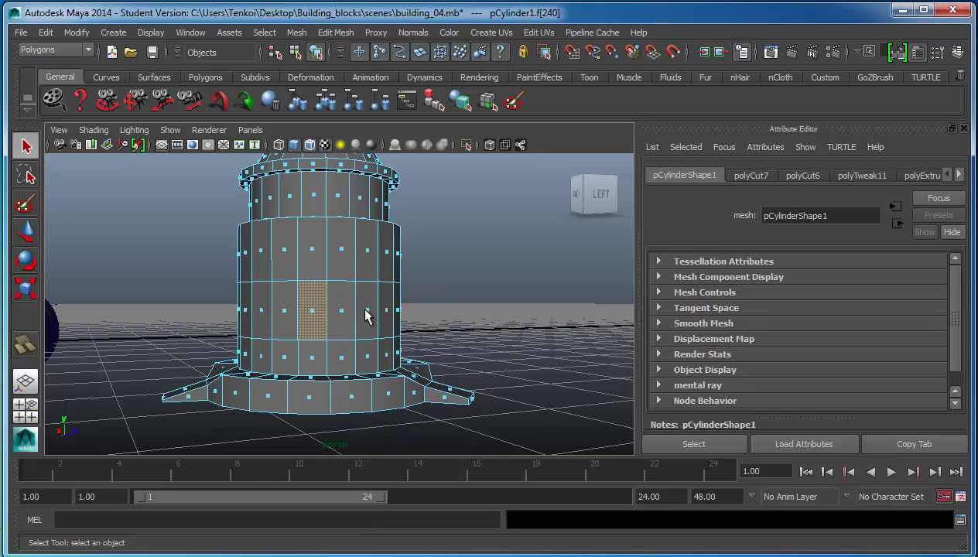
pyautogui.keyDown('shift'); pyautogui.click(367, 317); pyautogui.keyUp('shift')
# Orbit around the tower to check the two selected middle-tier faces
pyautogui.moveTo(461, 341)
pyautogui.keyDown('alt'); pyautogui.mouseDown()
pyautogui.moveTo(348, 325)
pyautogui.moveTo(375, 344)
pyautogui.mouseUp(); pyautogui.keyUp('alt')
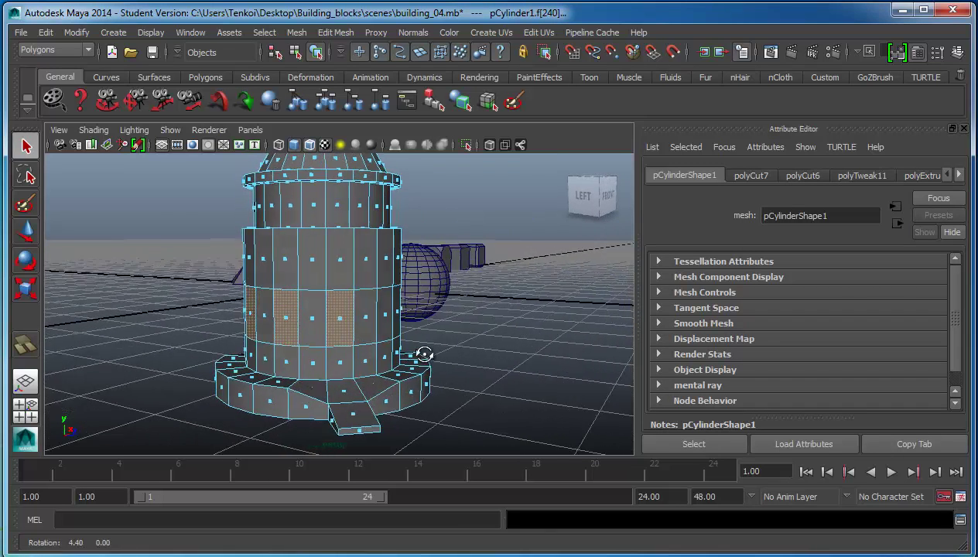
pyautogui.keyDown('alt'); pyautogui.moveTo(498, 356); pyautogui.dragTo(360, 323); pyautogui.keyUp('alt')
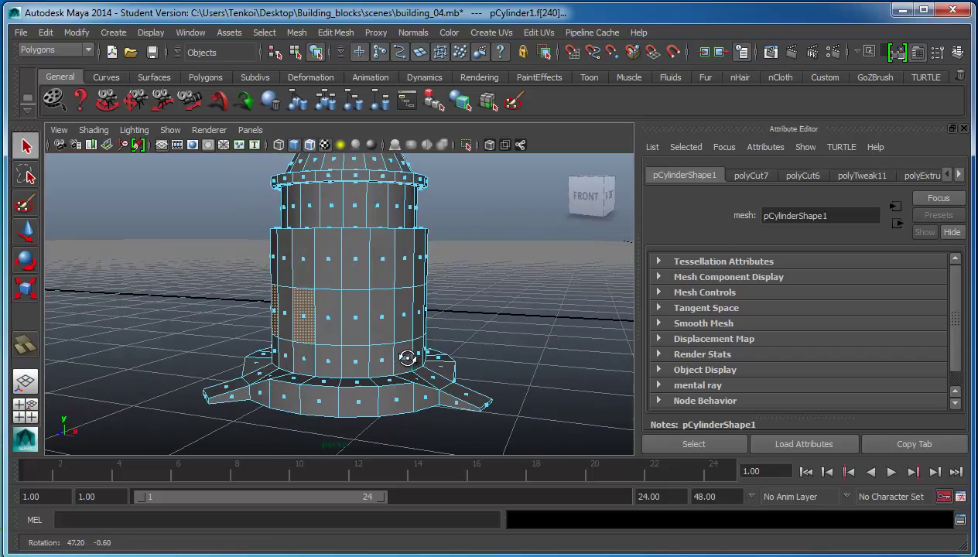
pyautogui.keyDown('alt'); pyautogui.moveTo(496, 352); pyautogui.dragTo(397, 347); pyautogui.keyUp('alt')
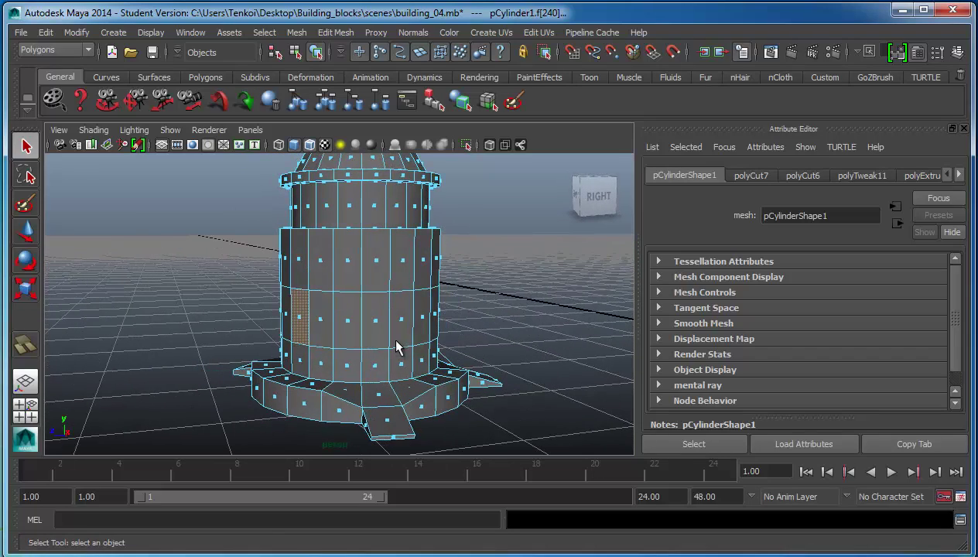
pyautogui.keyDown('alt'); pyautogui.moveTo(506, 362); pyautogui.dragTo(356, 329); pyautogui.keyUp('alt')
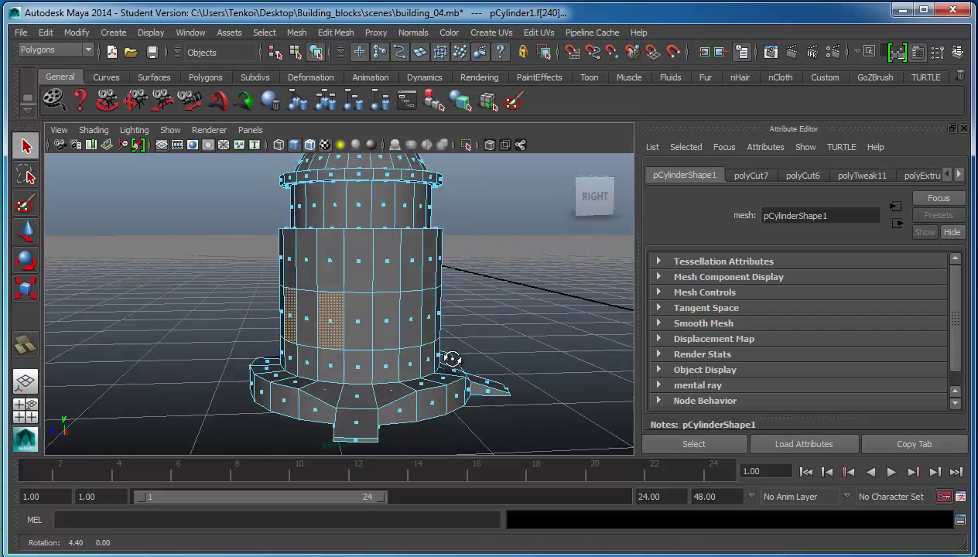
pyautogui.moveTo(541, 369)
pyautogui.keyDown('alt'); pyautogui.mouseDown()
pyautogui.moveTo(364, 338)
pyautogui.moveTo(348, 317)
pyautogui.mouseUp(); pyautogui.keyUp('alt')
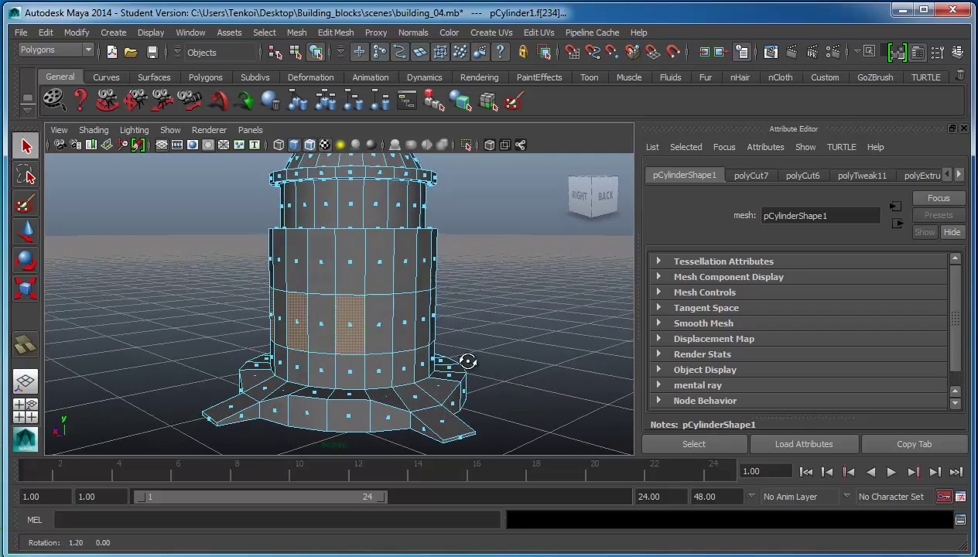
pyautogui.moveTo(479, 349)
pyautogui.keyDown('alt'); pyautogui.mouseDown()
pyautogui.moveTo(328, 317)
pyautogui.moveTo(422, 311)
pyautogui.mouseUp(); pyautogui.keyUp('alt')
# Extrude the two wall faces and scale them down to about 0.82 as inset window panels
pyautogui.click(335, 32)
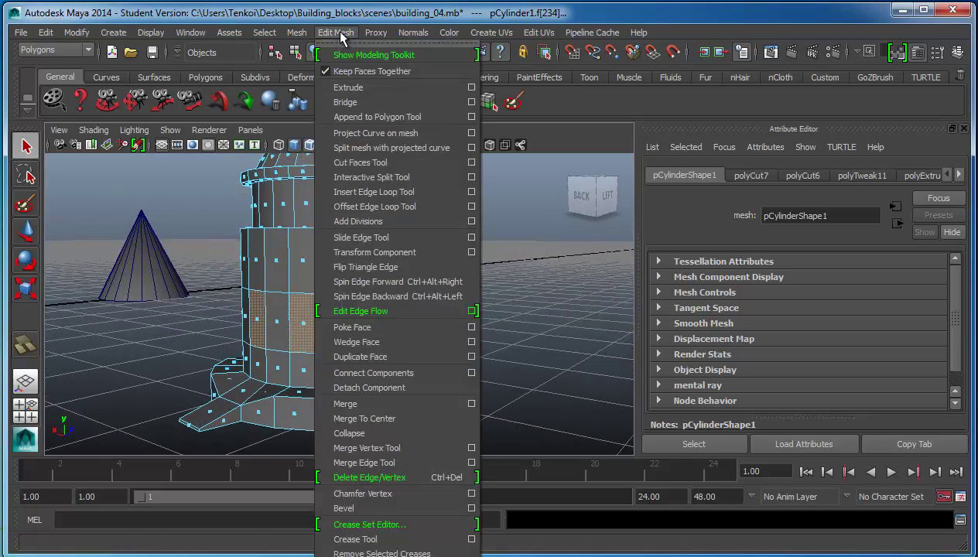
pyautogui.click(402, 86)
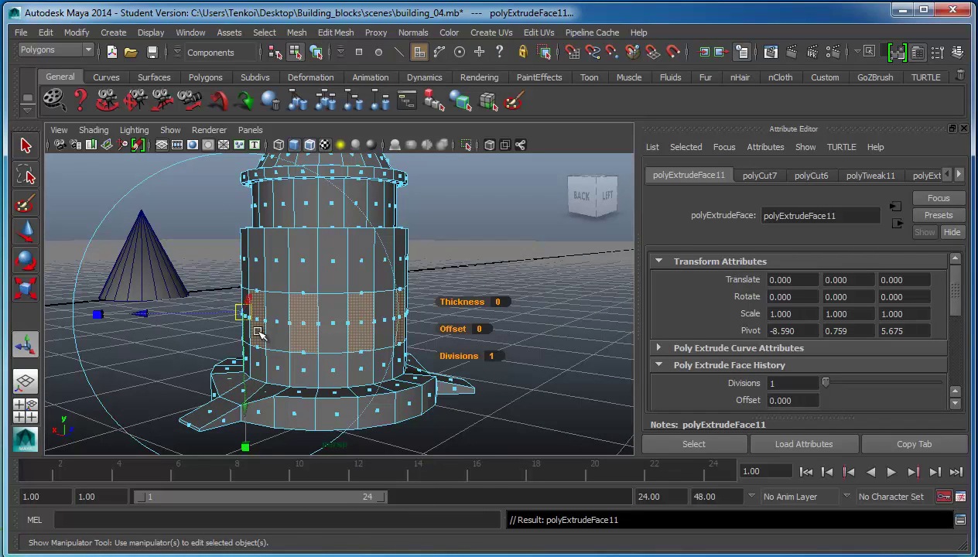
pyautogui.press('r')
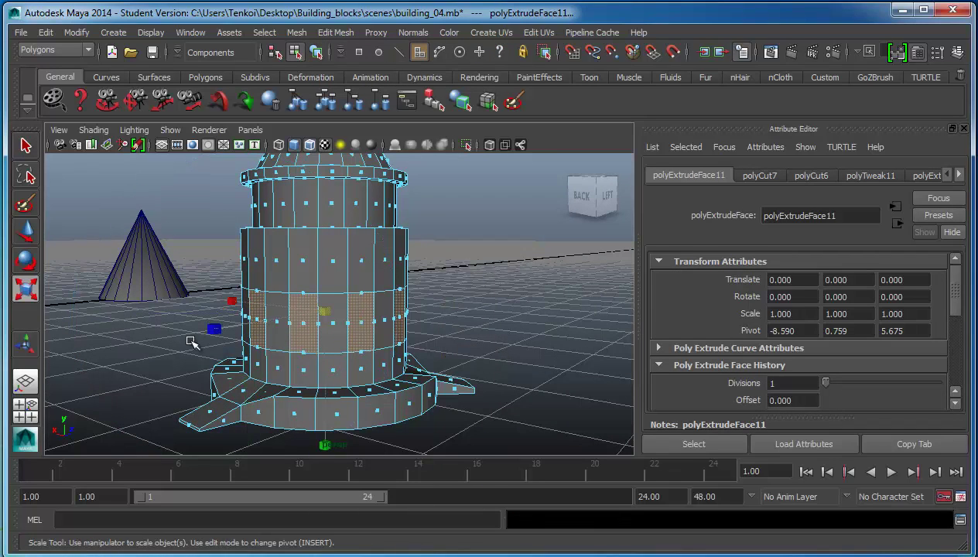
pyautogui.moveTo(192, 343)
pyautogui.keyDown('alt'); pyautogui.mouseDown()
pyautogui.moveTo(350, 340)
pyautogui.moveTo(326, 318)
pyautogui.mouseUp(); pyautogui.keyUp('alt')
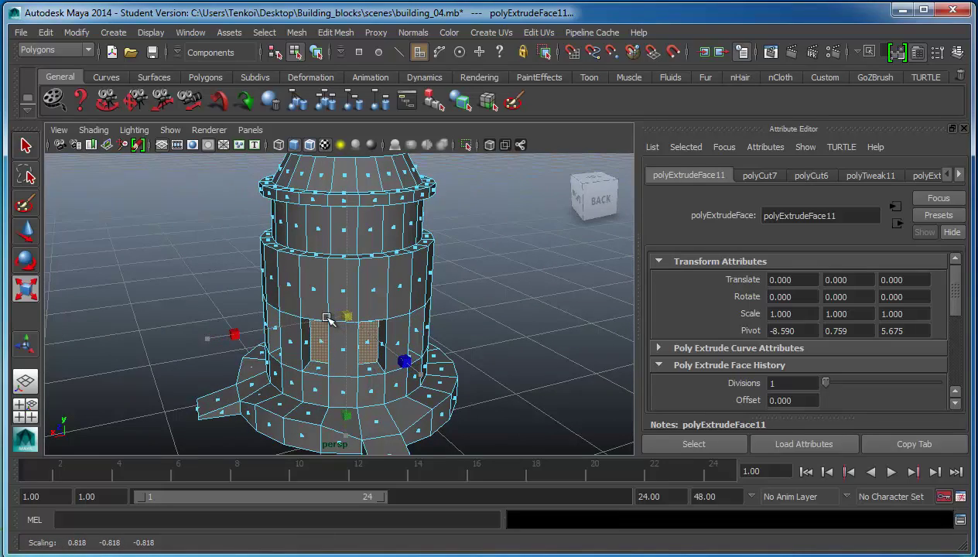
pyautogui.moveTo(414, 328)
pyautogui.keyDown('alt'); pyautogui.mouseDown()
pyautogui.moveTo(290, 327)
pyautogui.moveTo(202, 312)
pyautogui.moveTo(368, 310)
pyautogui.moveTo(428, 298)
pyautogui.mouseUp(); pyautogui.keyUp('alt')
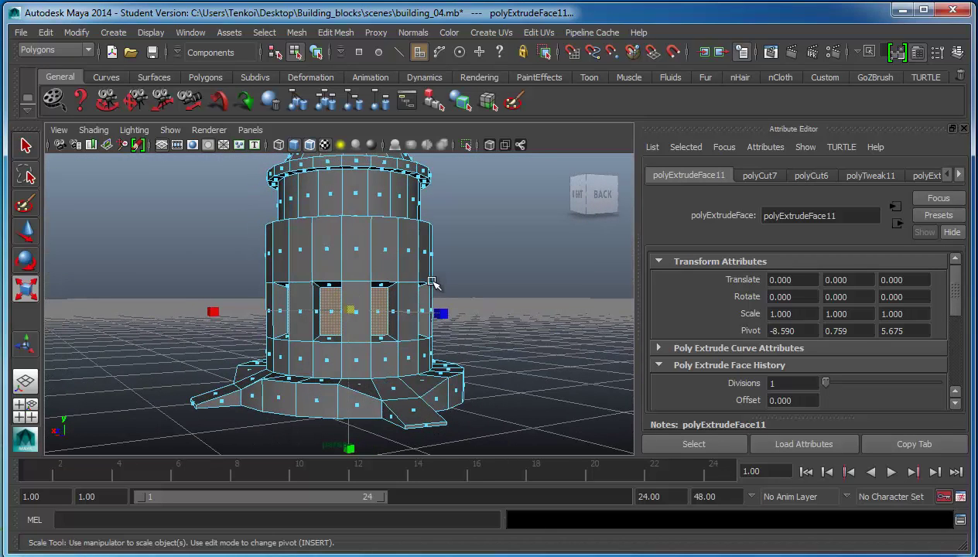
pyautogui.click(475, 276)
# Back in object mode, orbit to the tower's right side, pan it lower and show four views
pyautogui.moveTo(404, 258); pyautogui.dragTo(480, 277, button='right')
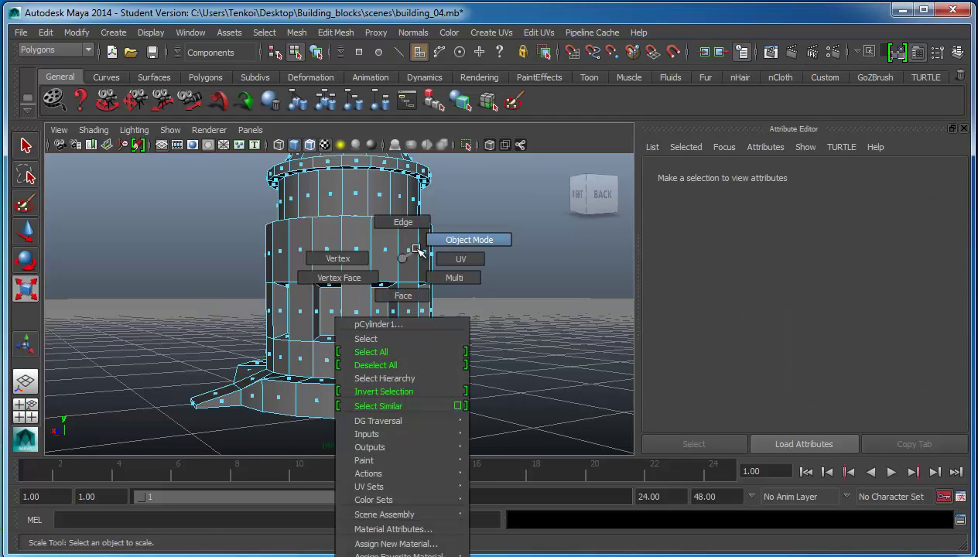
pyautogui.keyDown('alt'); pyautogui.moveTo(324, 362); pyautogui.dragTo(437, 373); pyautogui.keyUp('alt')
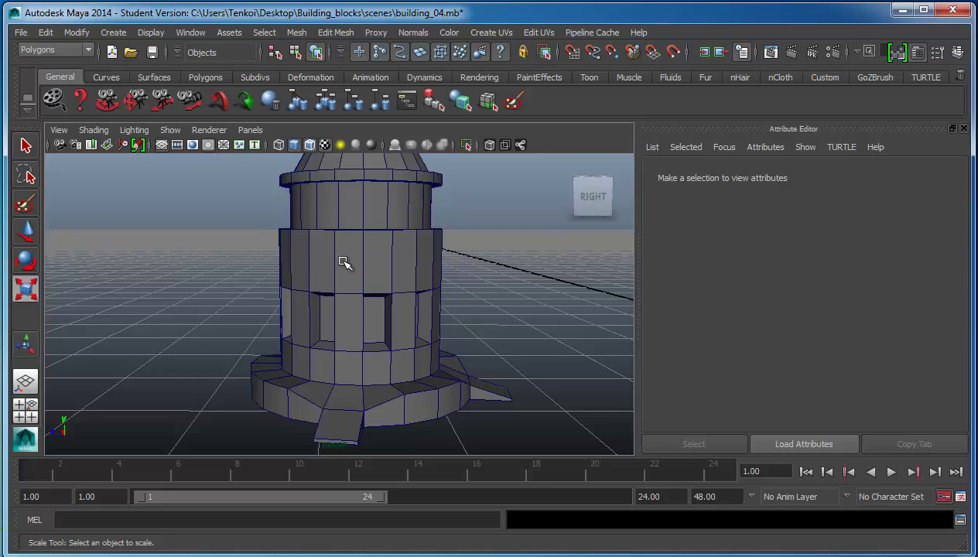
pyautogui.moveTo(344, 263)
pyautogui.keyDown('alt'); pyautogui.mouseDown(button='middle')
pyautogui.moveTo(362, 240)
pyautogui.moveTo(363, 257)
pyautogui.mouseUp(button='middle'); pyautogui.keyUp('alt')
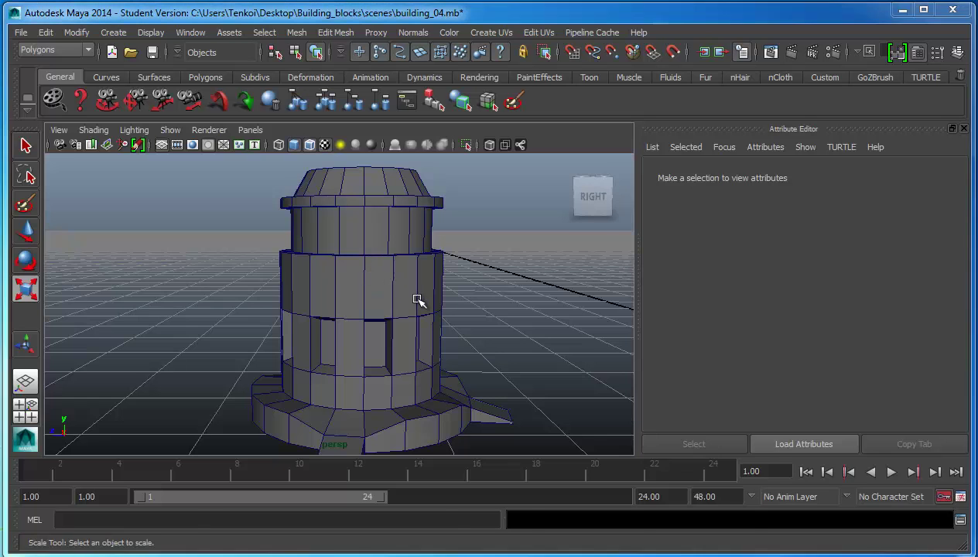
pyautogui.press('space')
pyautogui.press('space')
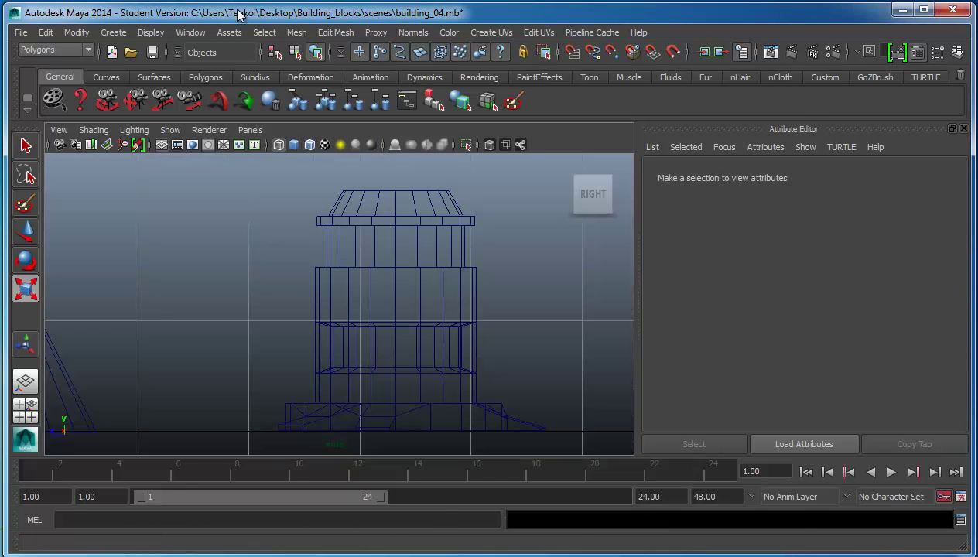
# Slice two horizontal cuts across the middle tier in the Right view, undoing a stray diagonal cut
pyautogui.click(333, 31)
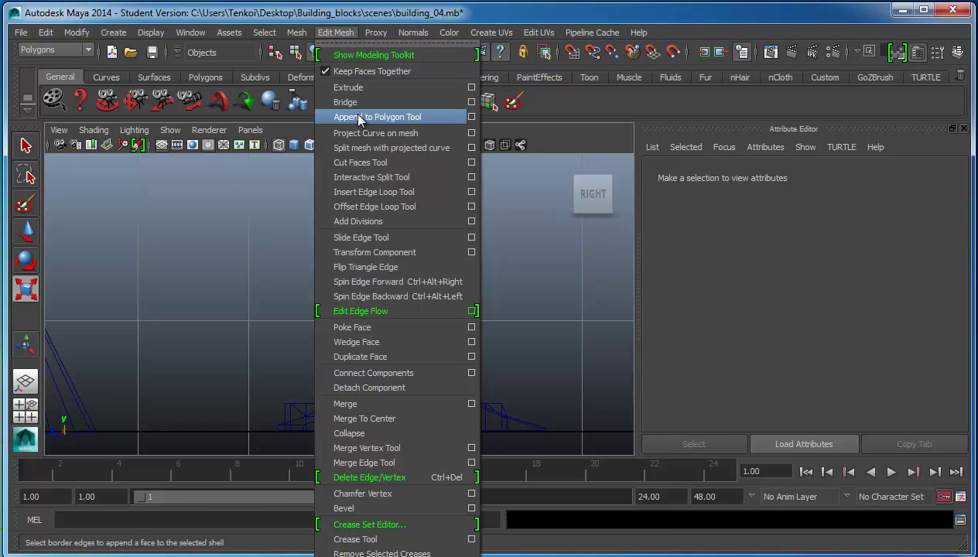
pyautogui.click(366, 171)
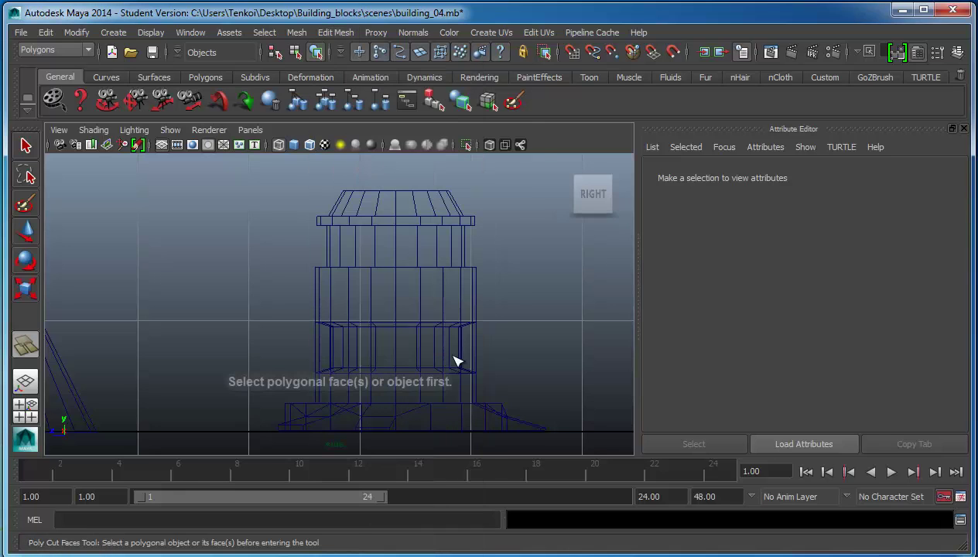
pyautogui.click(401, 289)
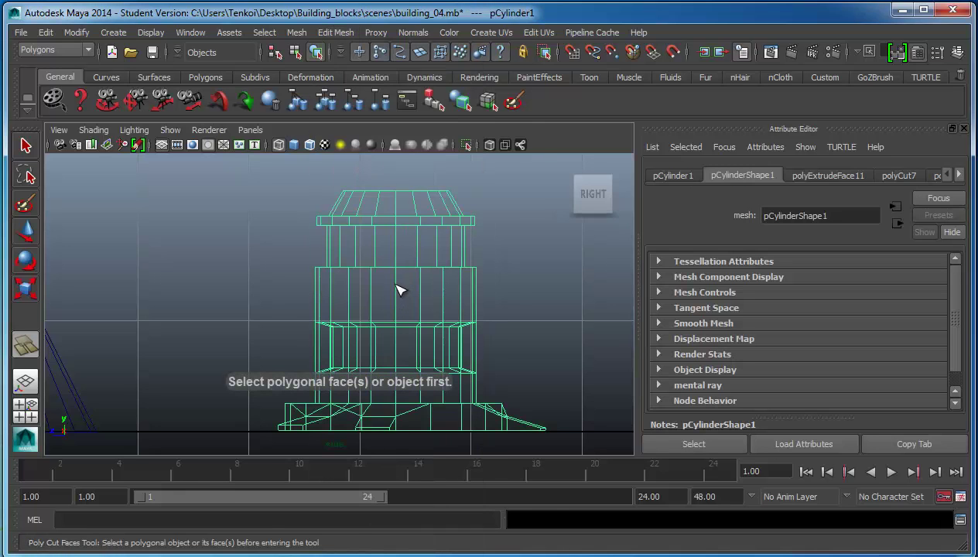
pyautogui.click(397, 289)
pyautogui.hotkey('ctrl', 'z')
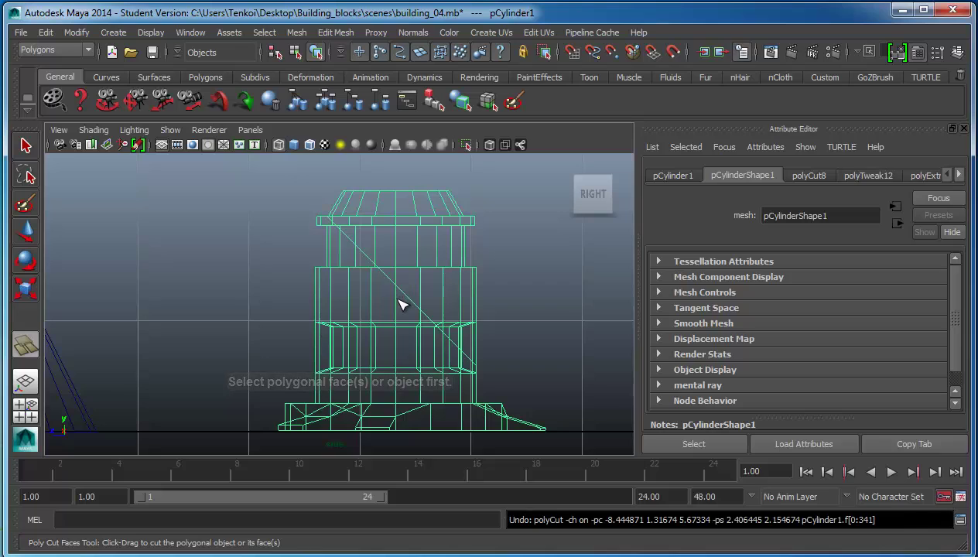
pyautogui.hotkey('ctrl', 'z')
pyautogui.moveTo(401, 289); pyautogui.dragTo(410, 288)
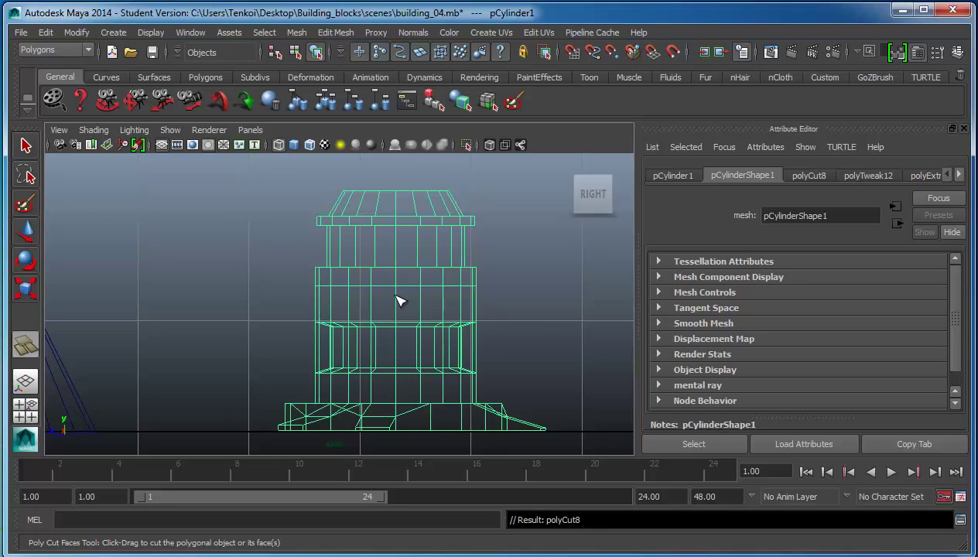
pyautogui.moveTo(400, 304); pyautogui.dragTo(403, 302)
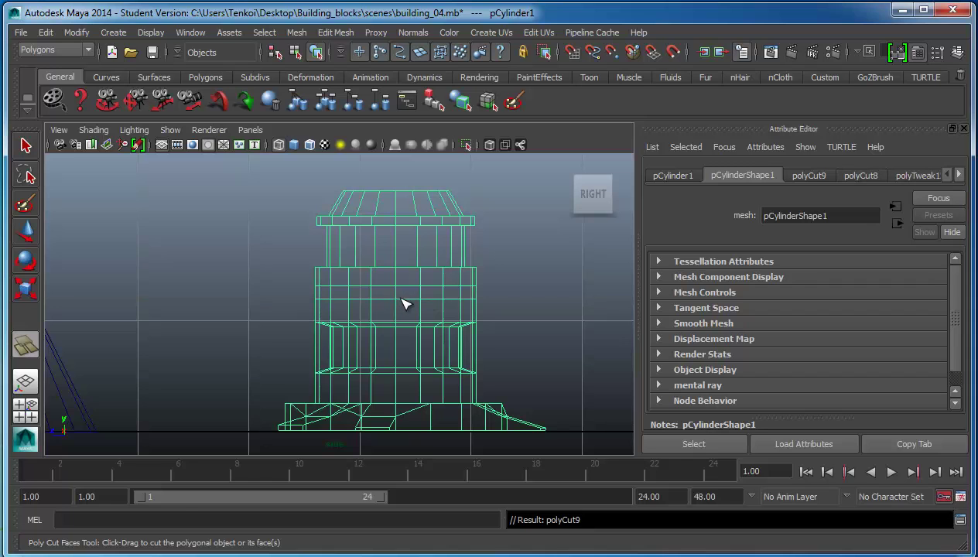
# Return to the perspective view and switch the tower to face selection
pyautogui.press('space')
pyautogui.press('space')
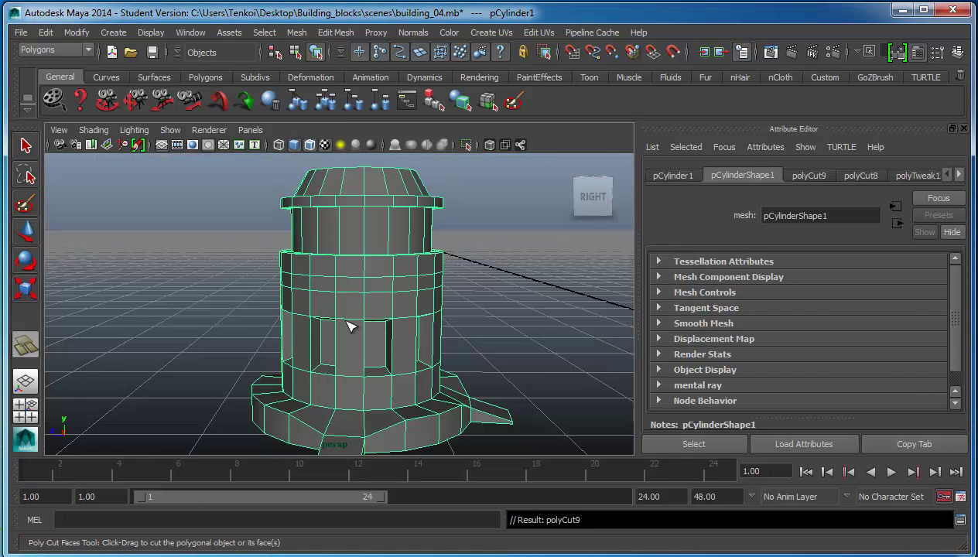
pyautogui.press('q')
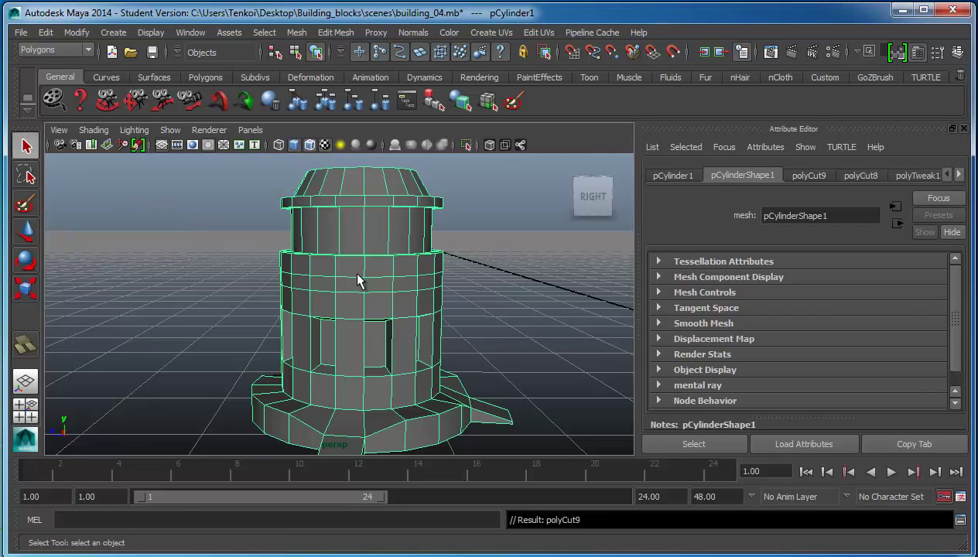
pyautogui.moveTo(389, 277); pyautogui.dragTo(385, 294, button='right')
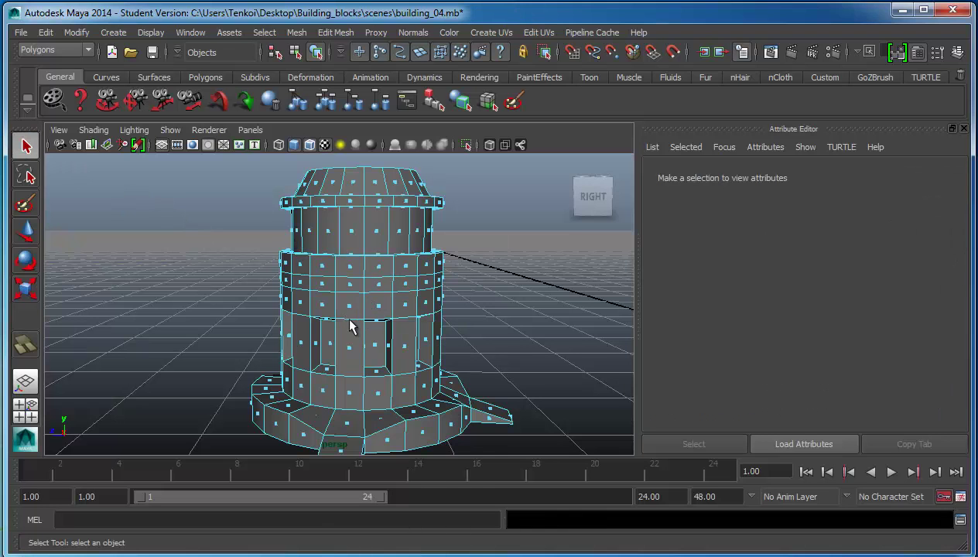
# Pick faces in the new middle-tier band and double-click to select its complete face loop
pyautogui.click(352, 288)
pyautogui.moveTo(421, 316)
pyautogui.keyDown('alt'); pyautogui.mouseDown()
pyautogui.moveTo(377, 315)
pyautogui.moveTo(447, 316)
pyautogui.moveTo(371, 308)
pyautogui.mouseUp(); pyautogui.keyUp('alt')
pyautogui.click(358, 291)
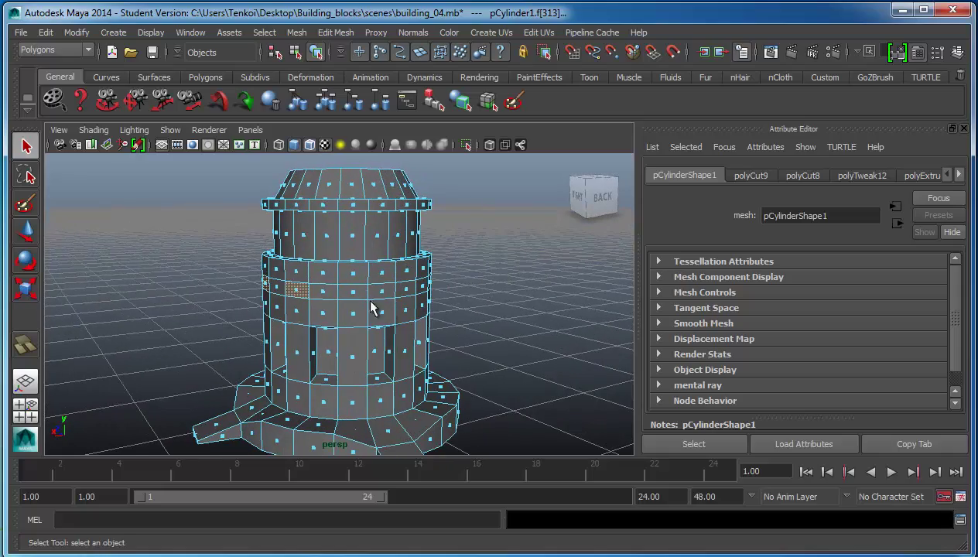
pyautogui.keyDown('shift'); pyautogui.click(352, 292); pyautogui.keyUp('shift')
pyautogui.keyDown('alt'); pyautogui.moveTo(499, 321); pyautogui.dragTo(423, 323); pyautogui.keyUp('alt')
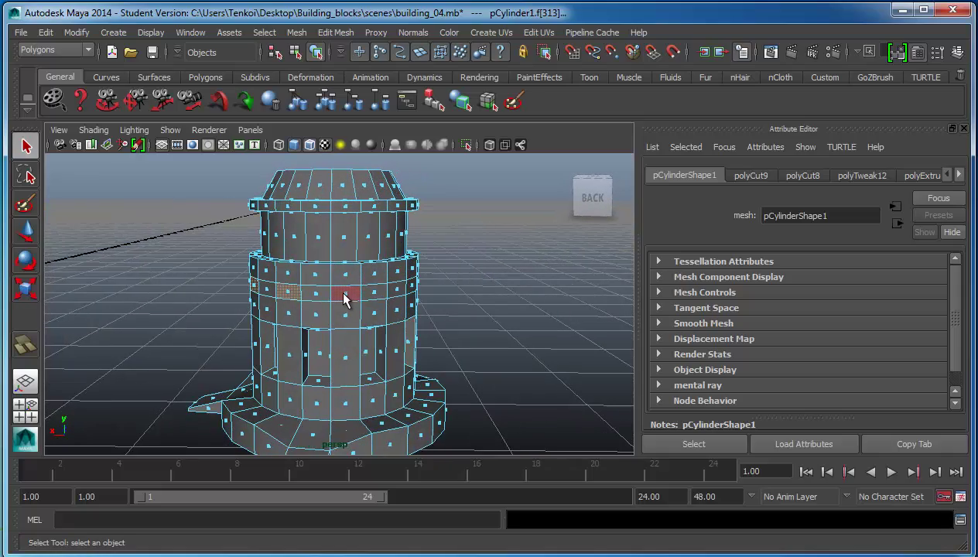
pyautogui.moveTo(485, 325)
pyautogui.keyDown('alt'); pyautogui.mouseDown()
pyautogui.moveTo(399, 323)
pyautogui.moveTo(318, 303)
pyautogui.mouseUp(); pyautogui.keyUp('alt')
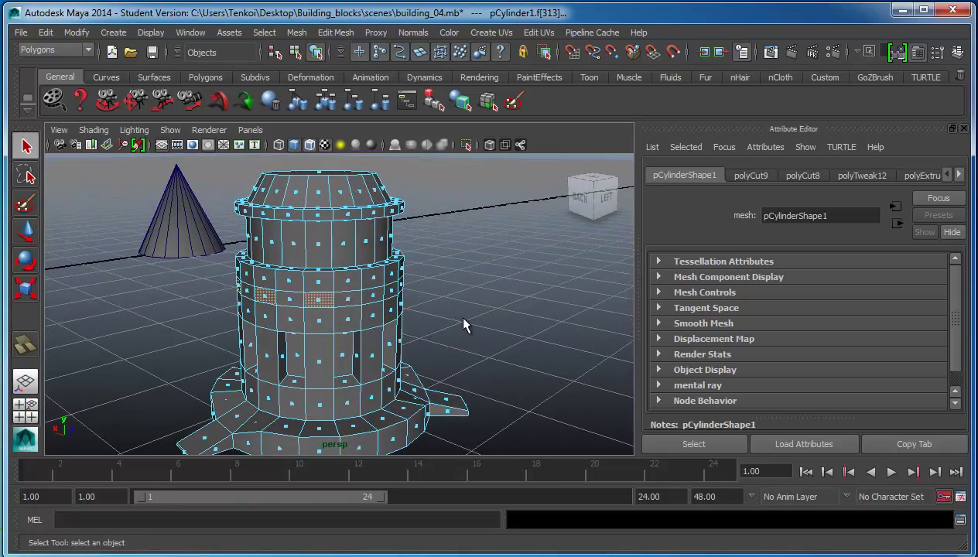
pyautogui.keyDown('alt'); pyautogui.moveTo(462, 319); pyautogui.dragTo(364, 310); pyautogui.keyUp('alt')
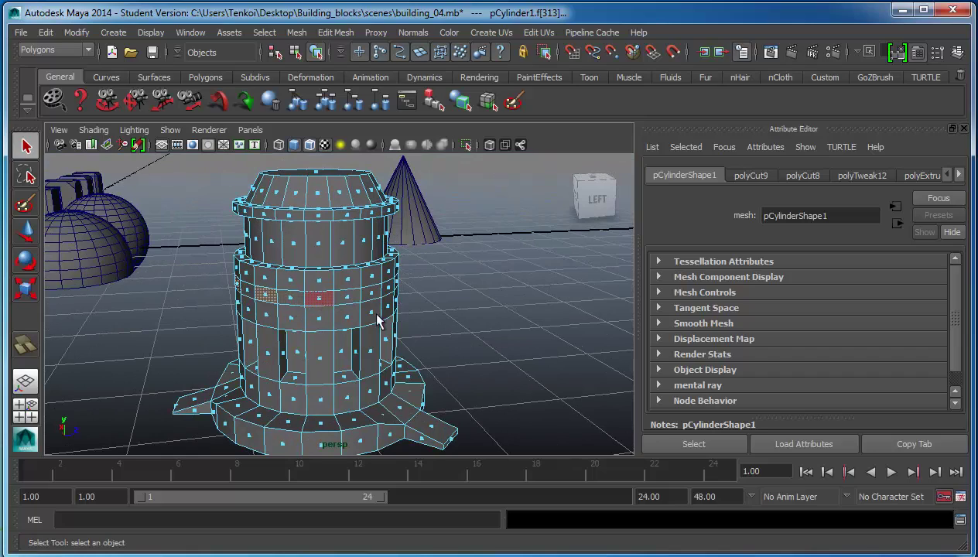
pyautogui.keyDown('alt'); pyautogui.moveTo(445, 323); pyautogui.dragTo(345, 308); pyautogui.keyUp('alt')
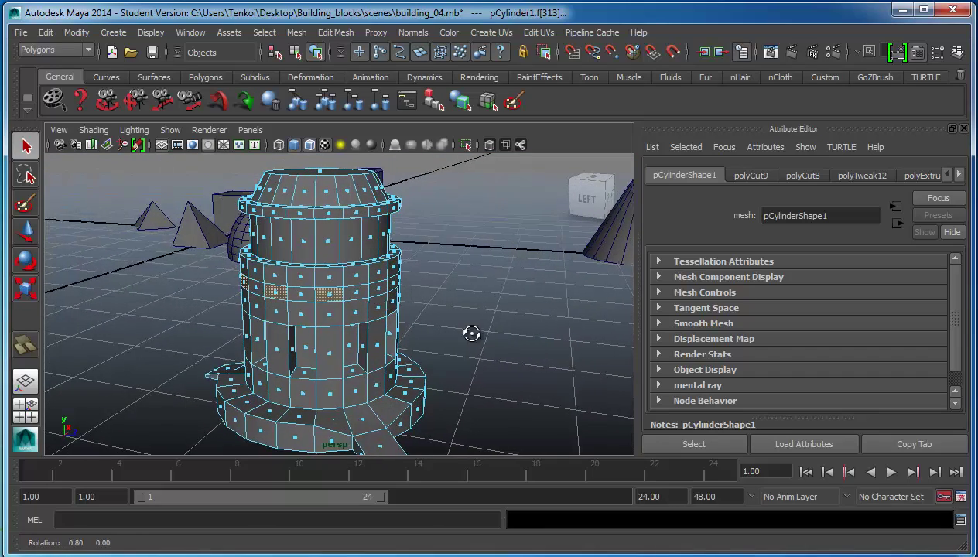
pyautogui.keyDown('alt'); pyautogui.moveTo(470, 331); pyautogui.dragTo(389, 326); pyautogui.keyUp('alt')
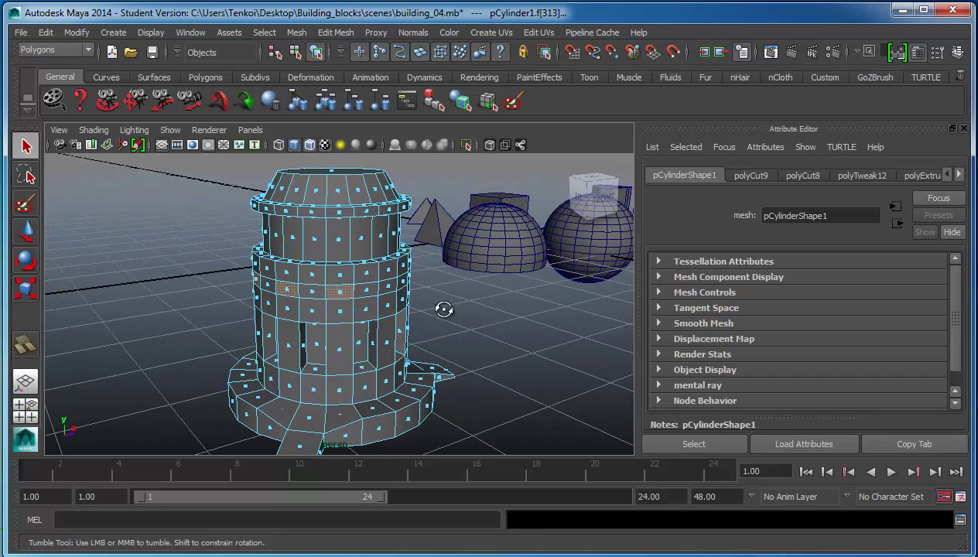
pyautogui.keyDown('alt'); pyautogui.moveTo(443, 308); pyautogui.dragTo(383, 317); pyautogui.keyUp('alt')
pyautogui.keyDown('alt'); pyautogui.moveTo(471, 323); pyautogui.dragTo(400, 314); pyautogui.keyUp('alt')
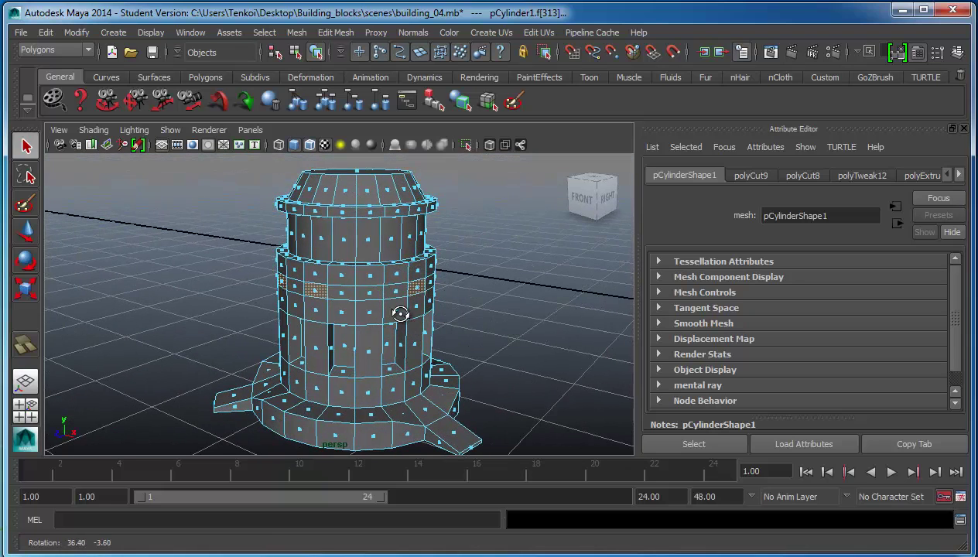
pyautogui.keyDown('shift'); pyautogui.doubleClick(370, 295); pyautogui.keyUp('shift')
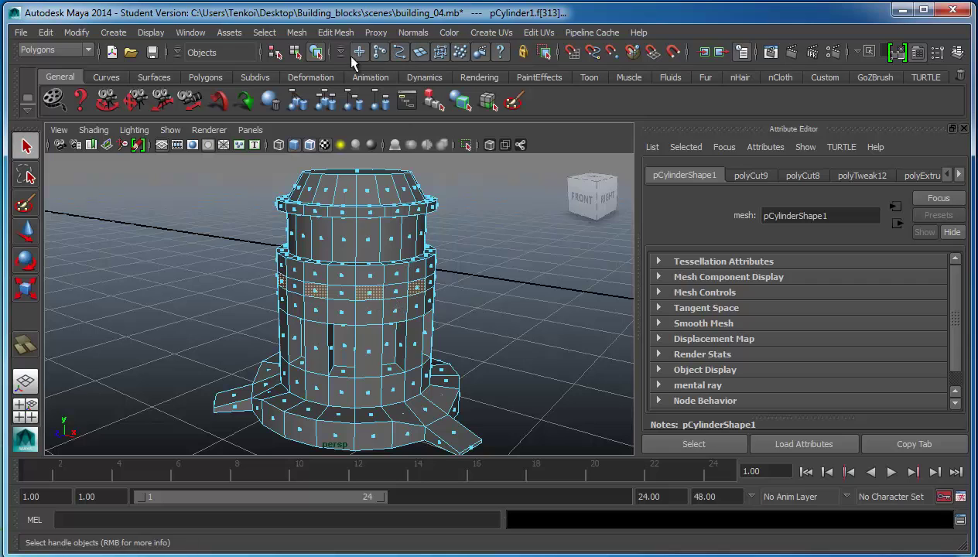
pyautogui.click(351, 34)
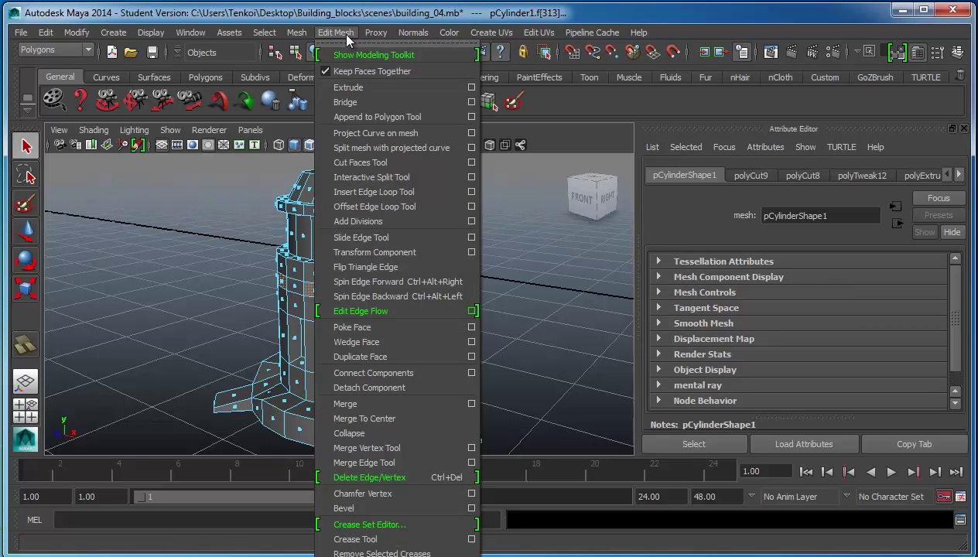
# Extrude the face ring and scale it out then back down into small protruding blocks
pyautogui.click(372, 85)
pyautogui.press('r')
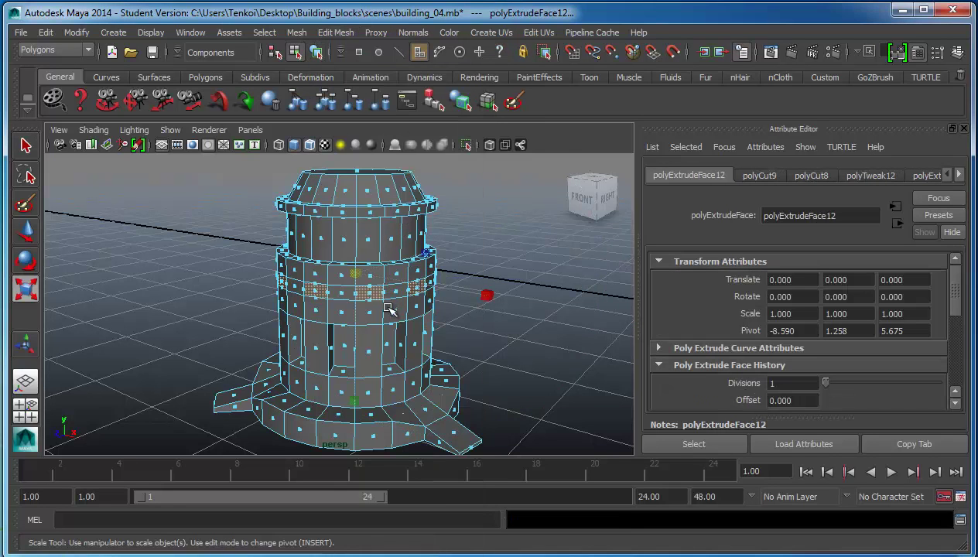
pyautogui.moveTo(353, 273); pyautogui.dragTo(544, 263)
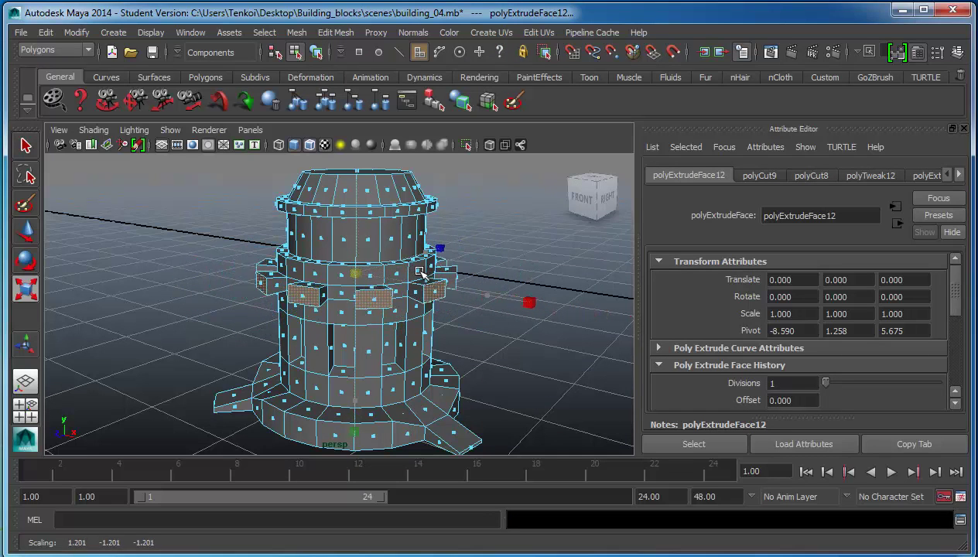
pyautogui.moveTo(544, 264); pyautogui.dragTo(464, 267)
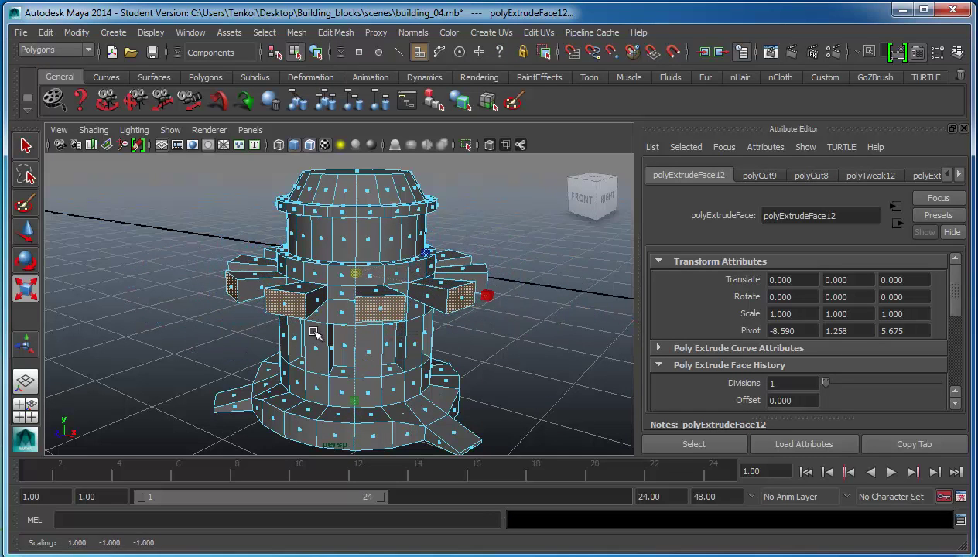
pyautogui.moveTo(378, 320)
pyautogui.keyDown('alt'); pyautogui.mouseDown()
pyautogui.moveTo(534, 324)
pyautogui.moveTo(290, 276)
pyautogui.moveTo(371, 280)
pyautogui.moveTo(110, 277)
pyautogui.moveTo(58, 288)
pyautogui.moveTo(456, 264)
pyautogui.moveTo(482, 311)
pyautogui.mouseUp(); pyautogui.keyUp('alt')
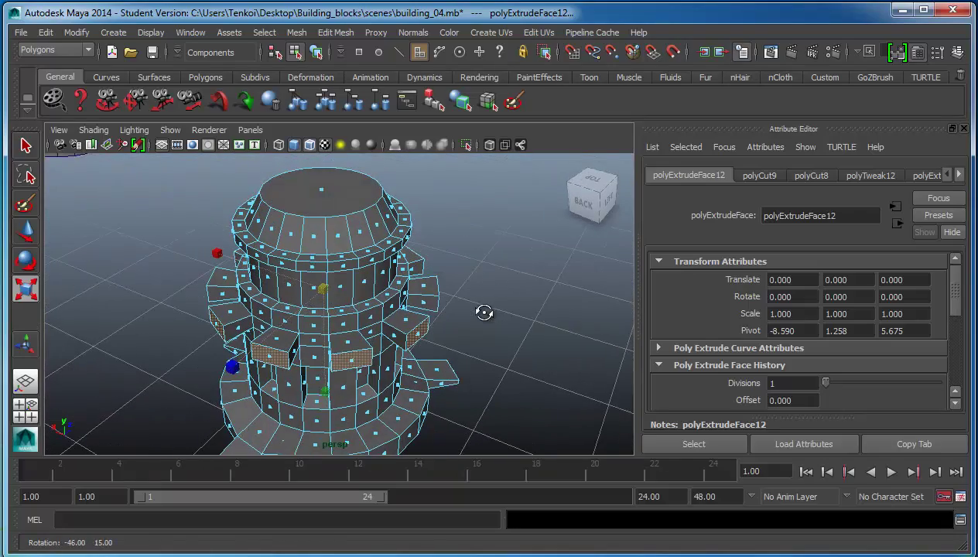
pyautogui.moveTo(325, 291); pyautogui.dragTo(308, 292)
pyautogui.keyDown('alt'); pyautogui.moveTo(473, 314); pyautogui.dragTo(430, 288); pyautogui.keyUp('alt')
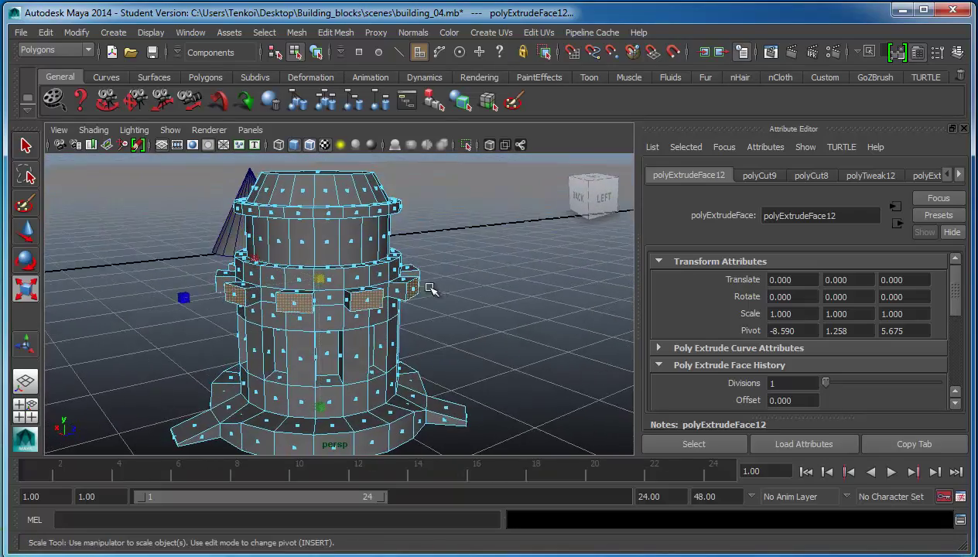
# Clear the face selection and return the tower to object mode
pyautogui.press('q')
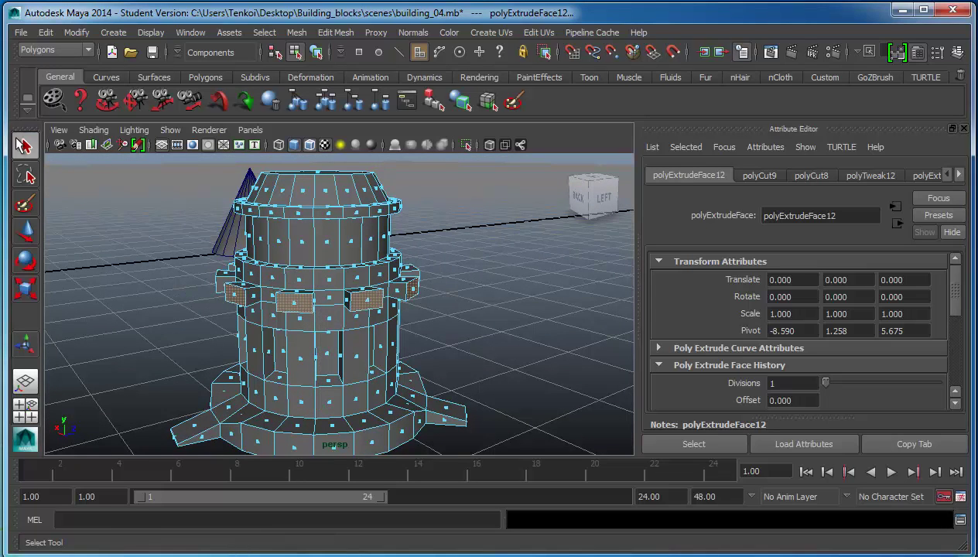
pyautogui.click(427, 234)
pyautogui.moveTo(340, 250); pyautogui.dragTo(406, 229, button='right')
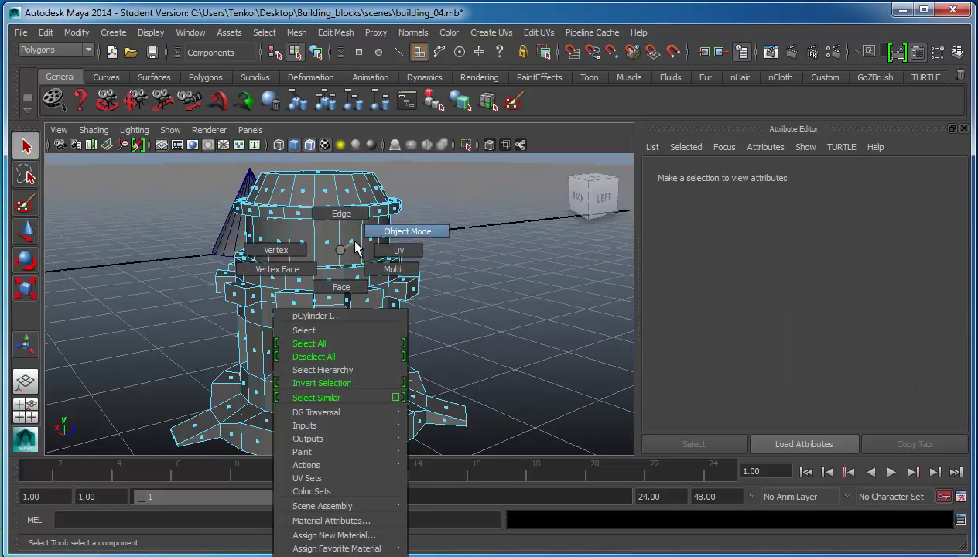
pyautogui.keyDown('alt'); pyautogui.moveTo(462, 283); pyautogui.dragTo(546, 263); pyautogui.keyUp('alt')
# Orbit and zoom around the tower to inspect the upper-tier blocks, then maximize the side view
pyautogui.keyDown('alt'); pyautogui.moveTo(545, 252); pyautogui.dragTo(532, 258); pyautogui.keyUp('alt')
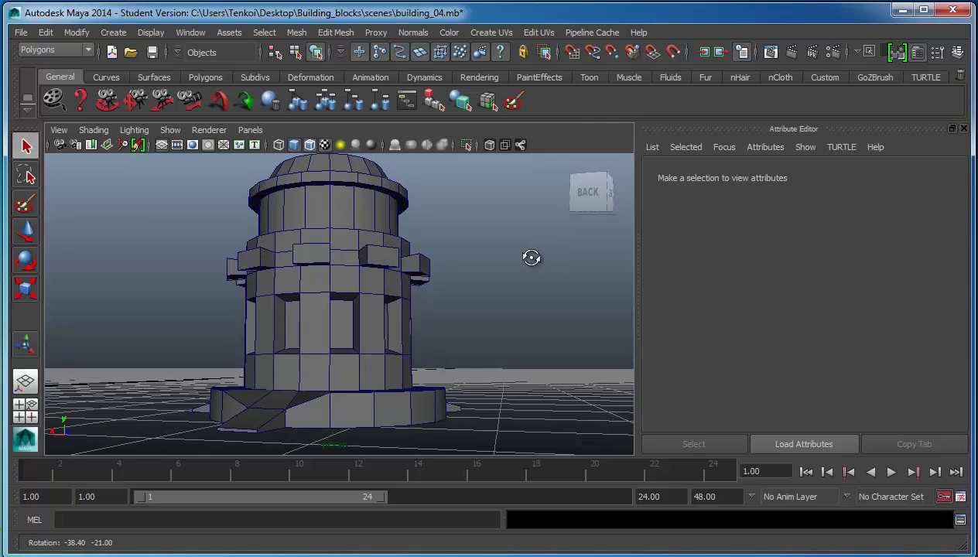
pyautogui.keyDown('alt'); pyautogui.moveTo(532, 258); pyautogui.dragTo(527, 275); pyautogui.keyUp('alt')
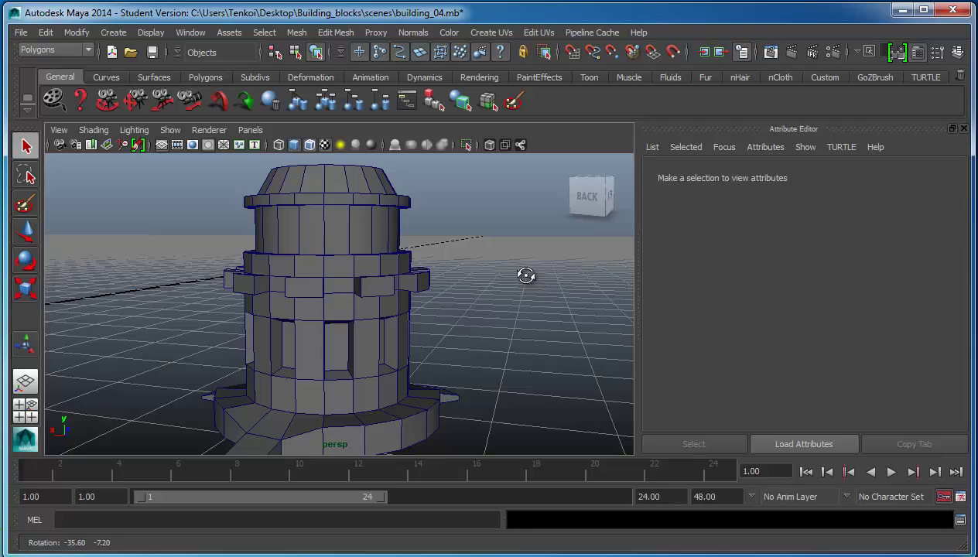
pyautogui.moveTo(526, 276)
pyautogui.keyDown('alt'); pyautogui.mouseDown()
pyautogui.moveTo(199, 277)
pyautogui.moveTo(308, 290)
pyautogui.moveTo(410, 277)
pyautogui.moveTo(325, 253)
pyautogui.mouseUp(); pyautogui.keyUp('alt')
pyautogui.scroll(3, 308, 292)
pyautogui.moveTo(325, 255)
pyautogui.keyDown('alt'); pyautogui.mouseDown(button='middle')
pyautogui.moveTo(332, 212)
pyautogui.moveTo(311, 284)
pyautogui.mouseUp(button='middle'); pyautogui.keyUp('alt')
pyautogui.keyDown('alt'); pyautogui.moveTo(312, 284); pyautogui.dragTo(301, 266); pyautogui.keyUp('alt')
pyautogui.rightClick(320, 233)
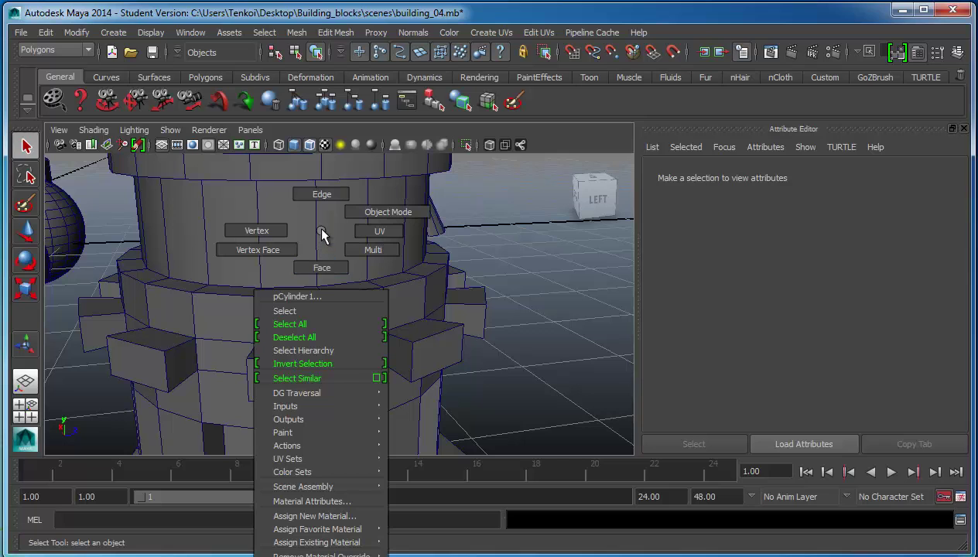
pyautogui.press('space')
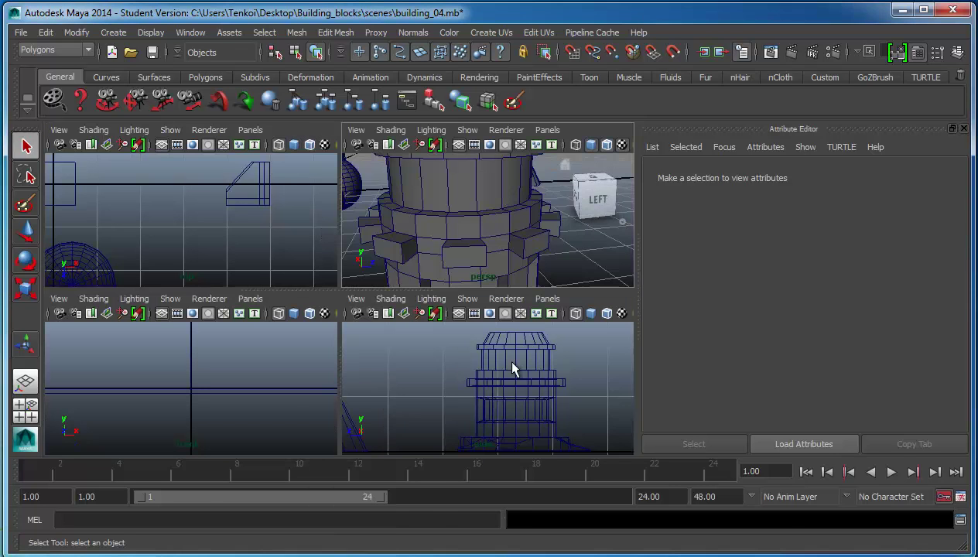
pyautogui.press('space')
# Slice a horizontal cut across the top tier with Cut Faces in the side view
pyautogui.click(337, 34)
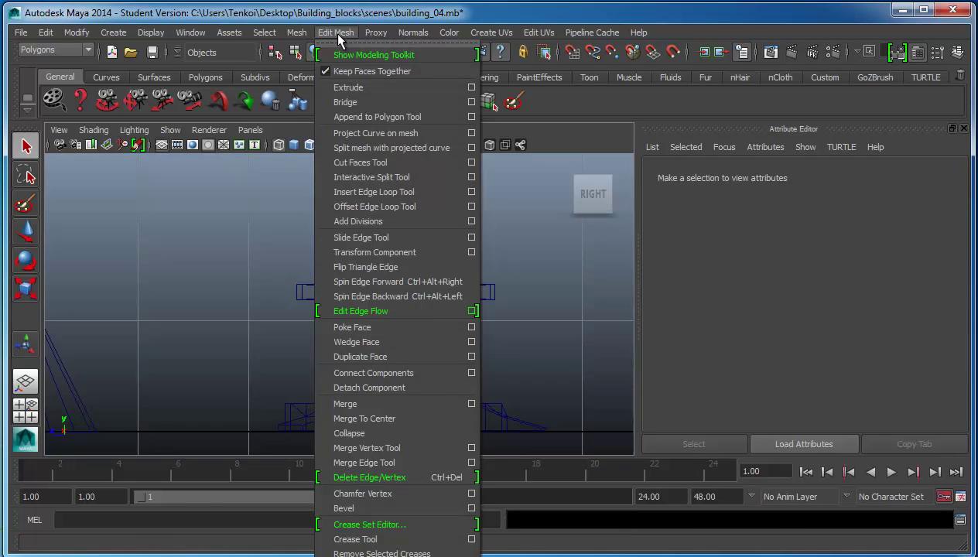
pyautogui.click(371, 162)
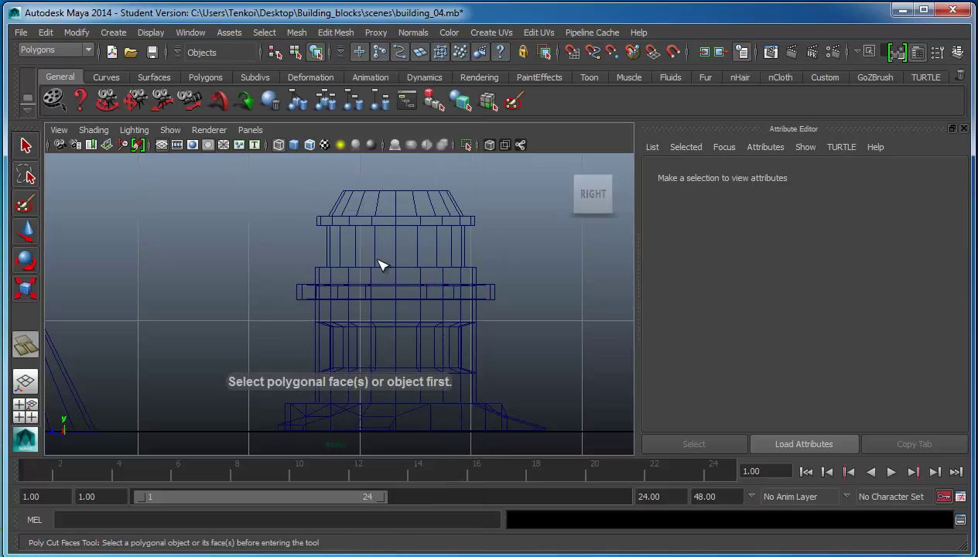
pyautogui.click(378, 261)
pyautogui.moveTo(376, 260); pyautogui.dragTo(396, 242)
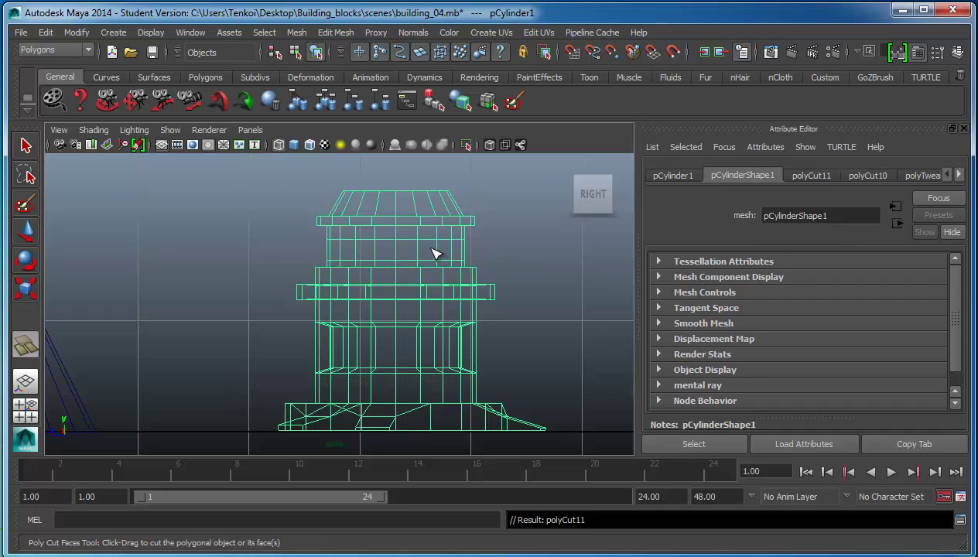
pyautogui.press('space')
pyautogui.press('space')
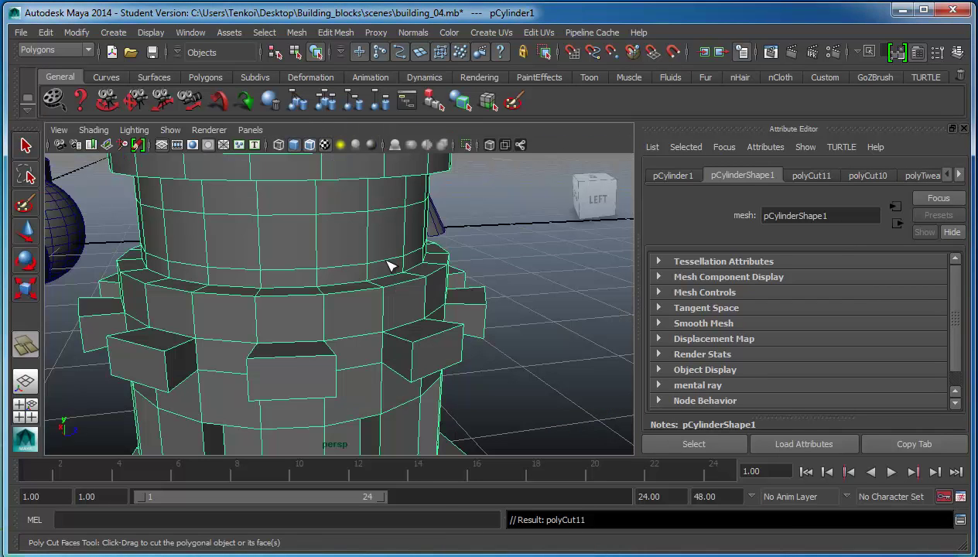
pyautogui.press('q')
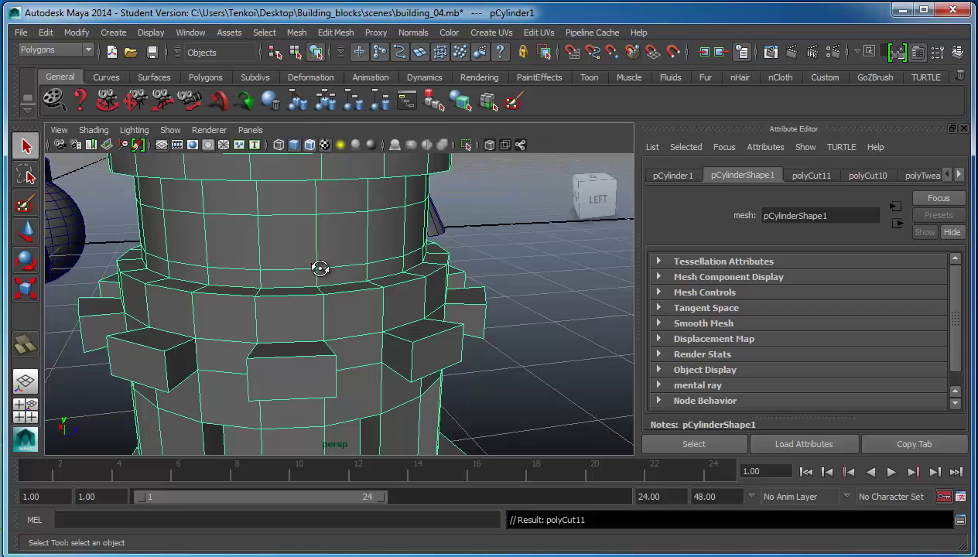
# Select the upper-tier edge loop and move it up along Y to heighten the band below
pyautogui.keyDown('alt'); pyautogui.moveTo(318, 267); pyautogui.dragTo(312, 229); pyautogui.keyUp('alt')
pyautogui.moveTo(312, 224); pyautogui.dragTo(311, 189, button='right')
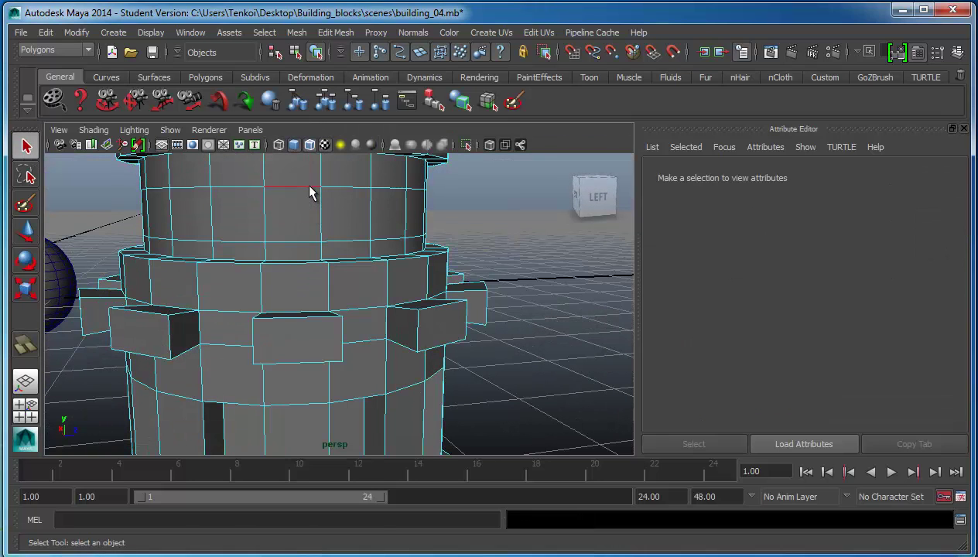
pyautogui.doubleClick(310, 188)
pyautogui.keyDown('alt'); pyautogui.moveTo(290, 224); pyautogui.dragTo(288, 270, button='middle'); pyautogui.keyUp('alt')
pyautogui.press('w')
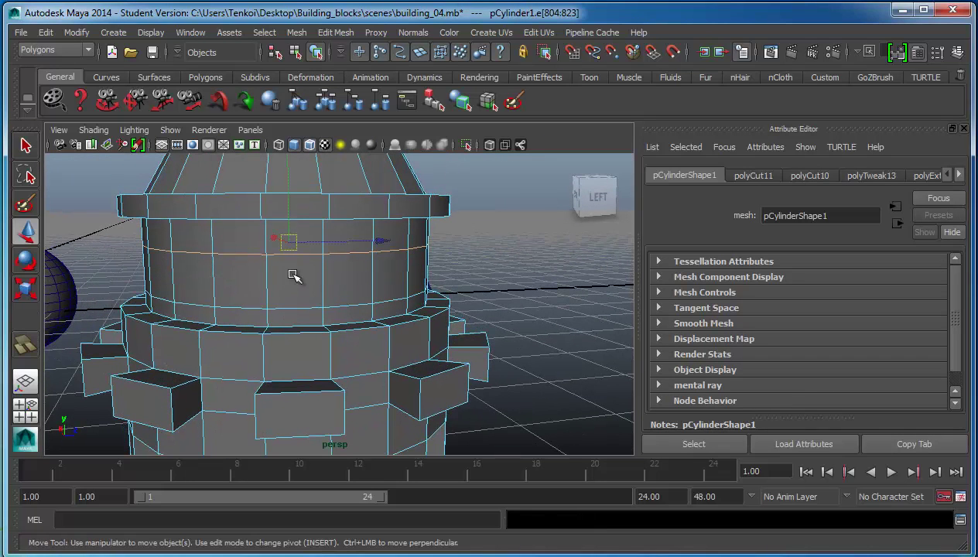
pyautogui.moveTo(288, 206); pyautogui.dragTo(289, 192)
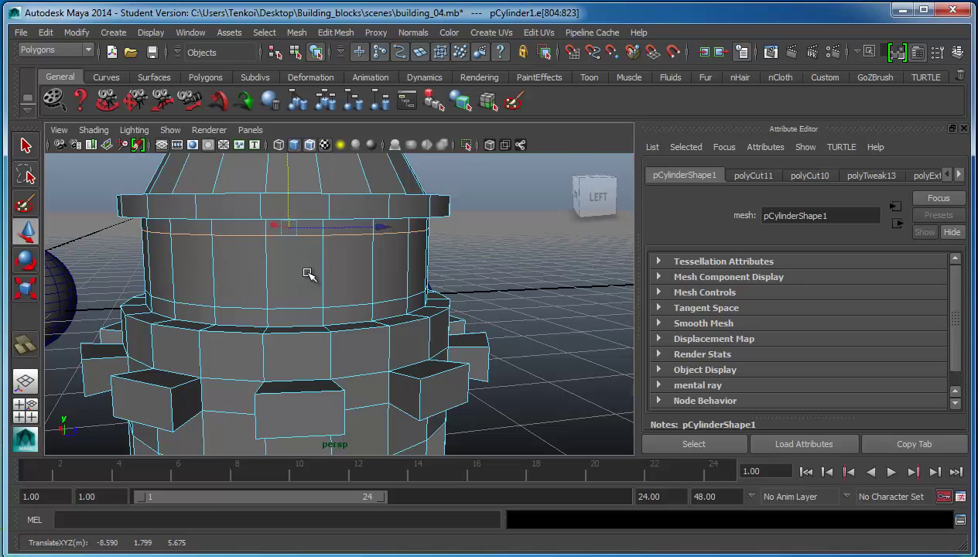
pyautogui.click(507, 271)
pyautogui.moveTo(341, 268); pyautogui.dragTo(288, 270, button='right')
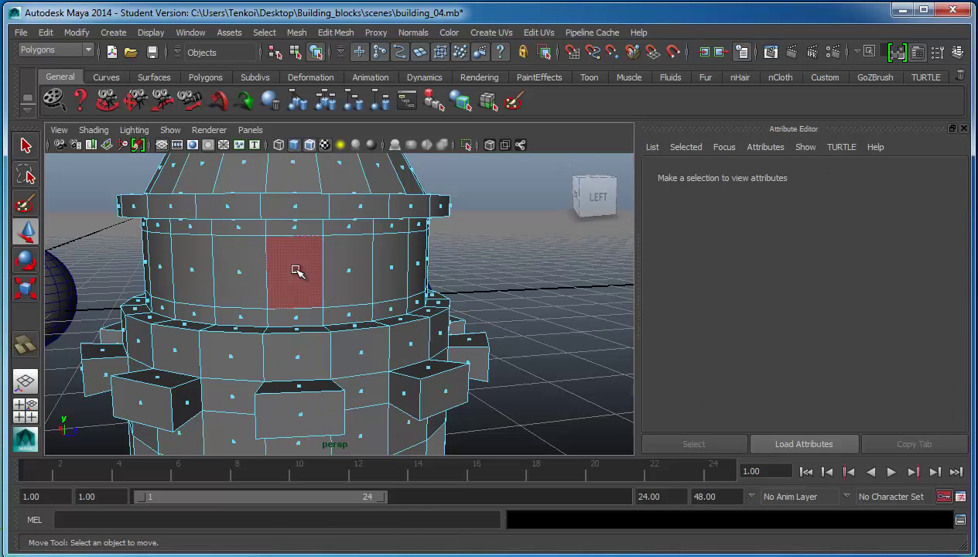
# Start selecting alternate faces in the upper tier's middle band, picking the first four
pyautogui.click(296, 271)
pyautogui.keyDown('alt'); pyautogui.moveTo(372, 287); pyautogui.dragTo(323, 270); pyautogui.keyUp('alt')
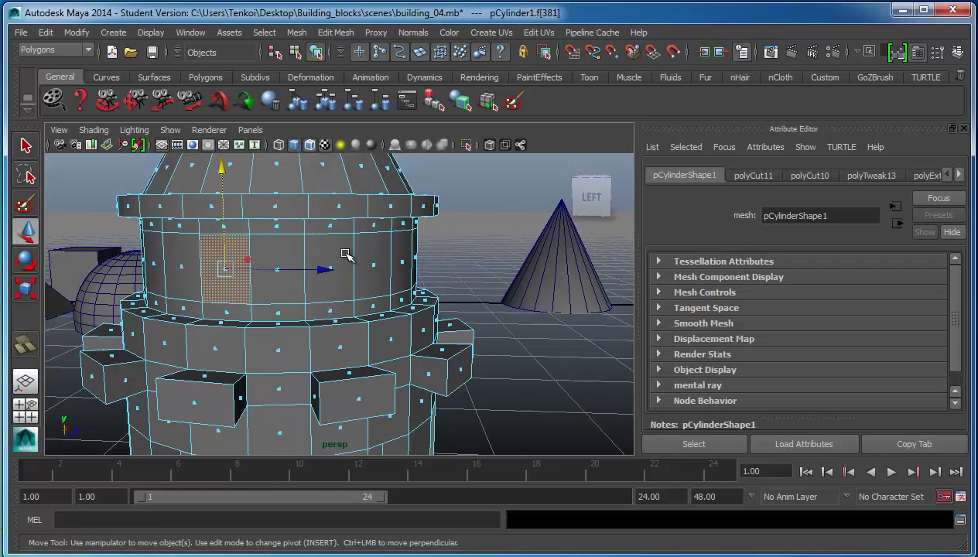
pyautogui.click(346, 273)
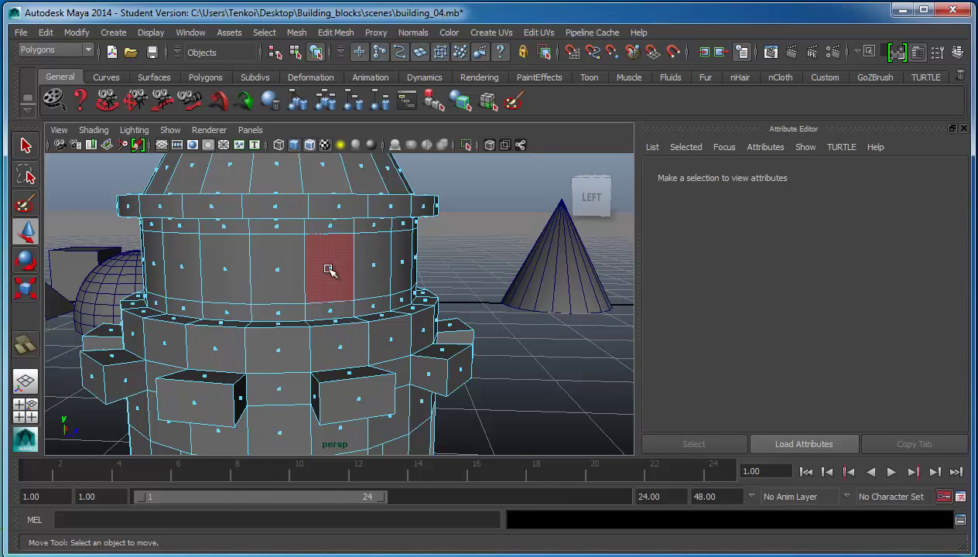
pyautogui.click(329, 269)
pyautogui.click(277, 263)
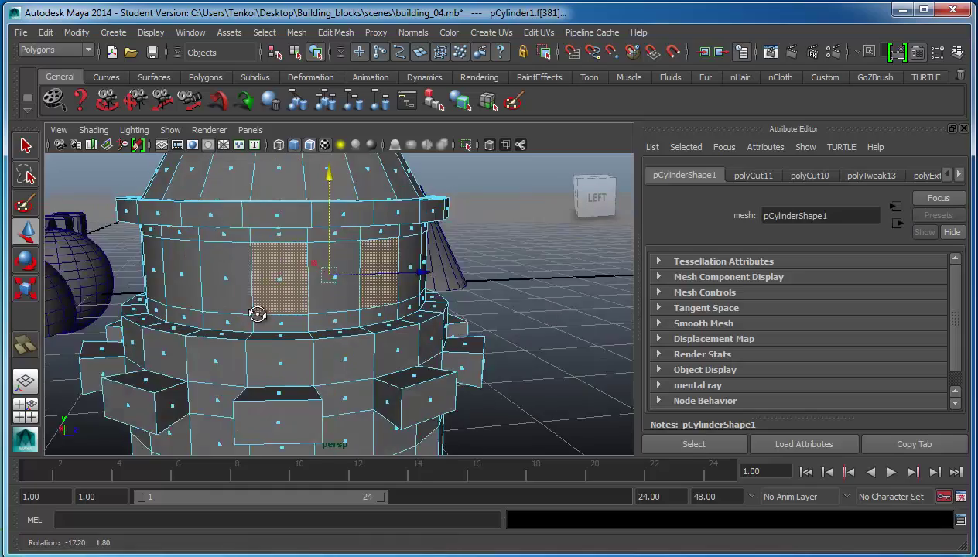
pyautogui.moveTo(215, 310)
pyautogui.keyDown('alt'); pyautogui.mouseDown()
pyautogui.moveTo(304, 317)
pyautogui.moveTo(338, 303)
pyautogui.mouseUp(); pyautogui.keyUp('alt')
pyautogui.click(281, 294)
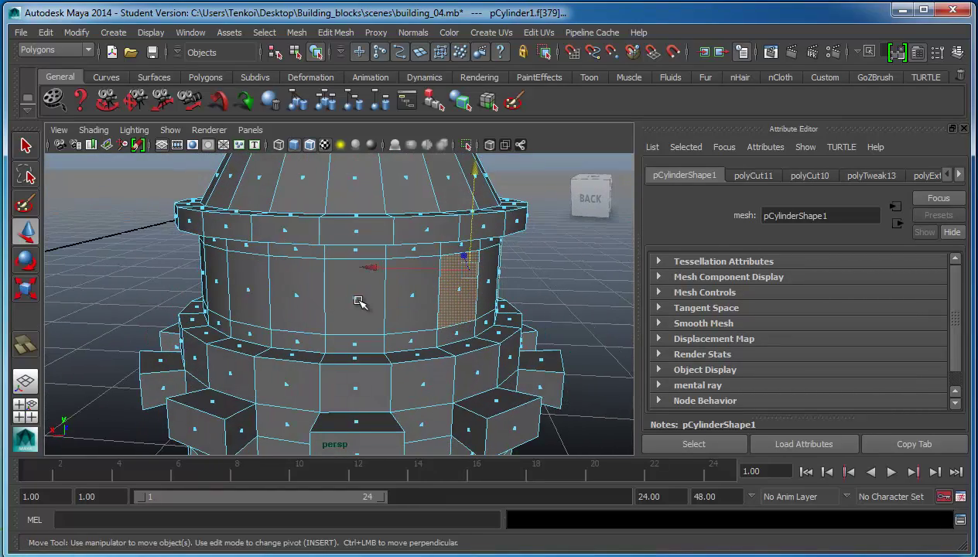
pyautogui.keyDown('shift'); pyautogui.click(354, 296); pyautogui.keyUp('shift')
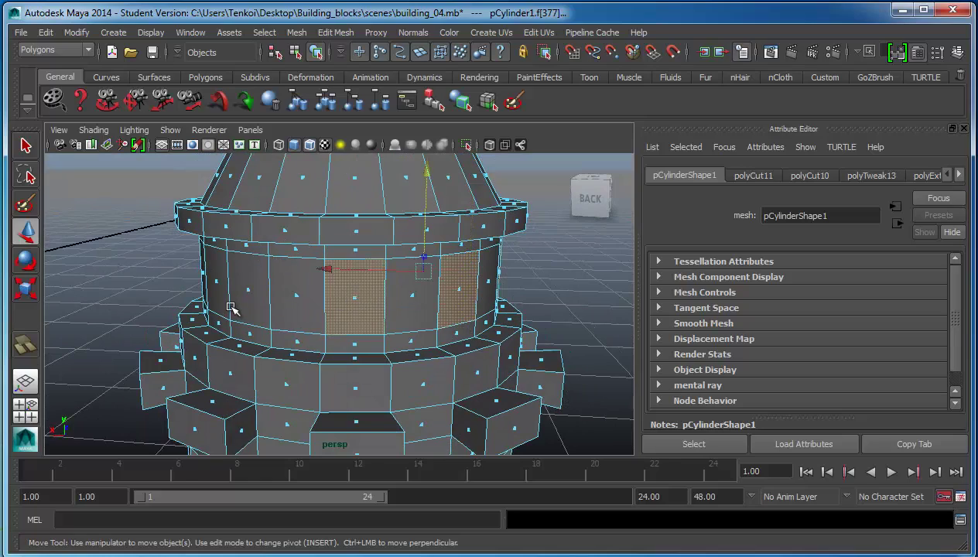
# Add two more alternate band faces and orbit around to verify the window-face selection
pyautogui.moveTo(231, 308)
pyautogui.keyDown('alt'); pyautogui.mouseDown()
pyautogui.moveTo(348, 294)
pyautogui.moveTo(208, 305)
pyautogui.moveTo(109, 333)
pyautogui.mouseUp(); pyautogui.keyUp('alt')
pyautogui.keyDown('shift'); pyautogui.click(346, 294); pyautogui.keyUp('shift')
pyautogui.keyDown('shift'); pyautogui.click(362, 280); pyautogui.keyUp('shift')
pyautogui.keyDown('alt'); pyautogui.moveTo(164, 297); pyautogui.dragTo(252, 311); pyautogui.keyUp('alt')
pyautogui.keyDown('alt'); pyautogui.moveTo(154, 305); pyautogui.dragTo(263, 306); pyautogui.keyUp('alt')
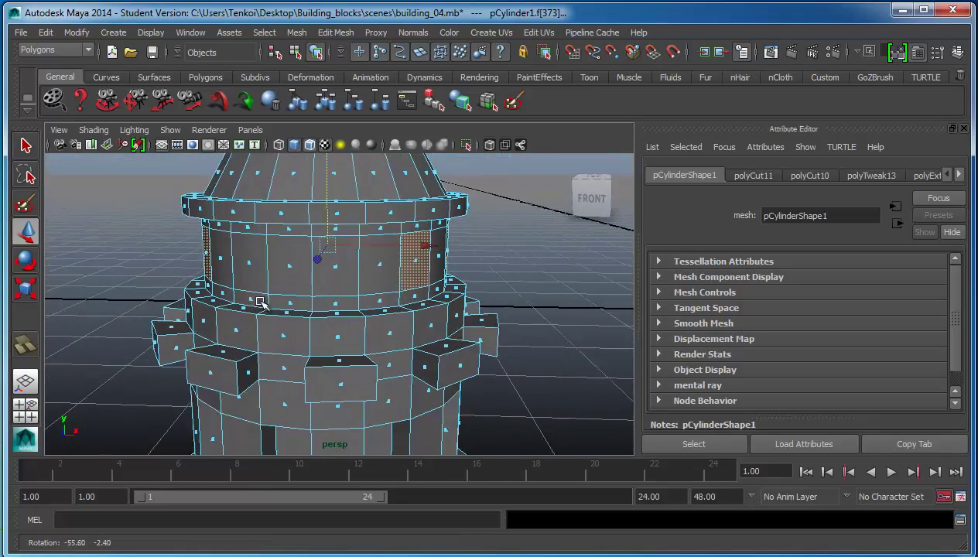
pyautogui.keyDown('alt'); pyautogui.moveTo(335, 267); pyautogui.dragTo(324, 285); pyautogui.keyUp('alt')
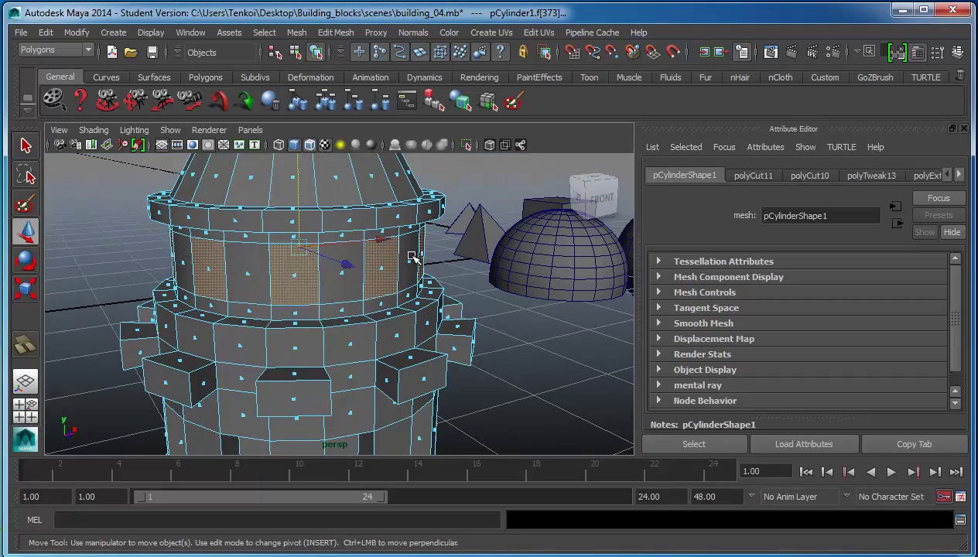
pyautogui.moveTo(413, 257)
pyautogui.keyDown('alt'); pyautogui.mouseDown()
pyautogui.moveTo(371, 317)
pyautogui.moveTo(247, 327)
pyautogui.moveTo(291, 325)
pyautogui.mouseUp(); pyautogui.keyUp('alt')
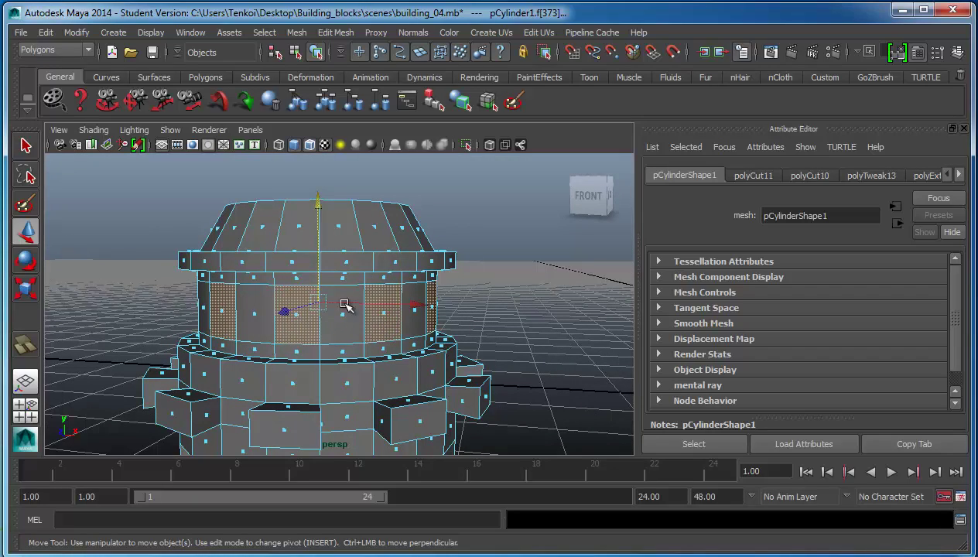
pyautogui.moveTo(262, 288)
pyautogui.keyDown('alt'); pyautogui.mouseDown()
pyautogui.moveTo(334, 295)
pyautogui.moveTo(290, 300)
pyautogui.mouseUp(); pyautogui.keyUp('alt')
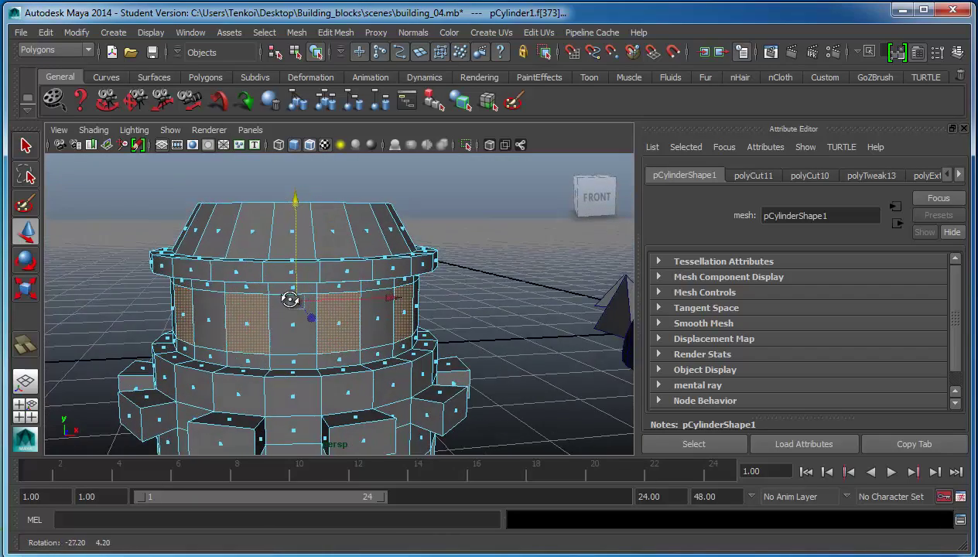
pyautogui.click(335, 33)
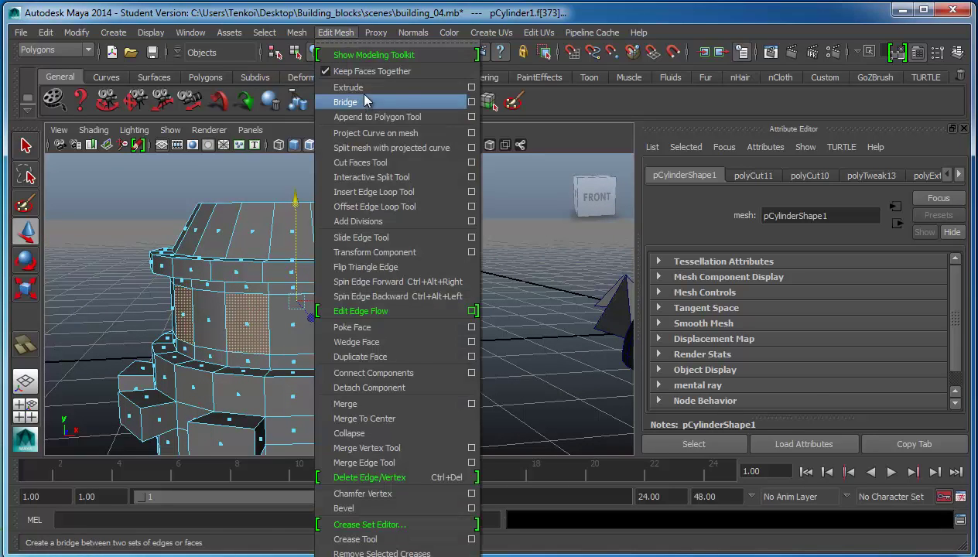
# Extrude the selected upper-tier faces and scale them down to about 0.856 as window insets
pyautogui.click(364, 87)
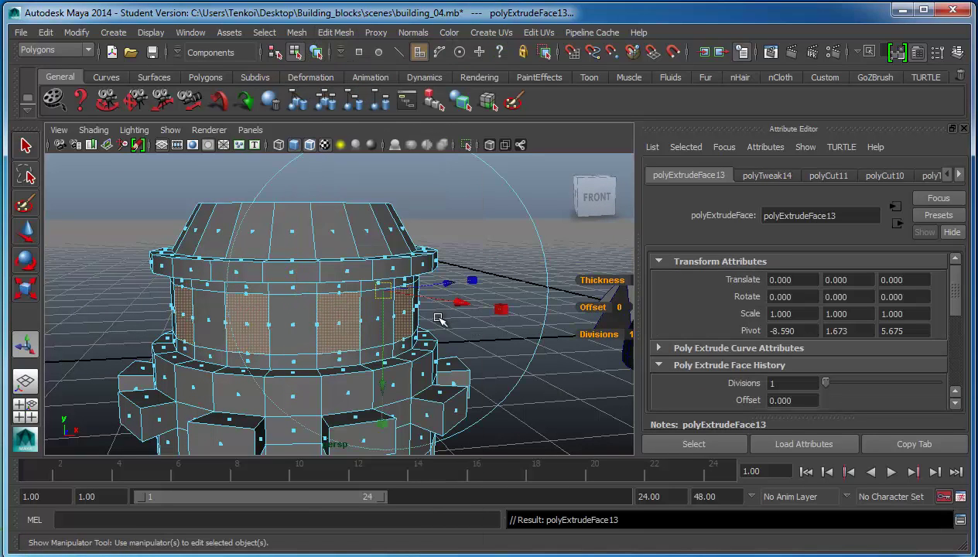
pyautogui.press('r')
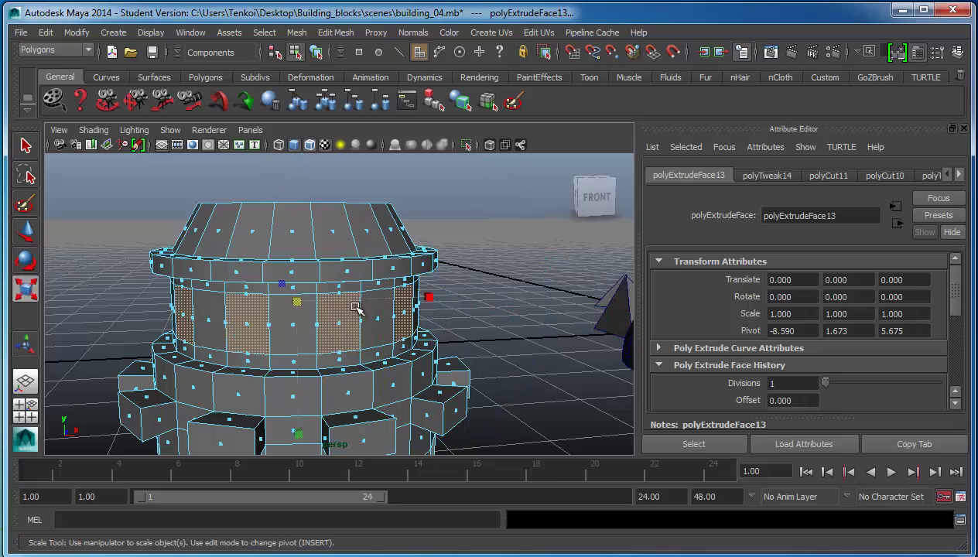
pyautogui.moveTo(295, 300)
pyautogui.mouseDown()
pyautogui.moveTo(189, 325)
pyautogui.moveTo(248, 314)
pyautogui.mouseUp()
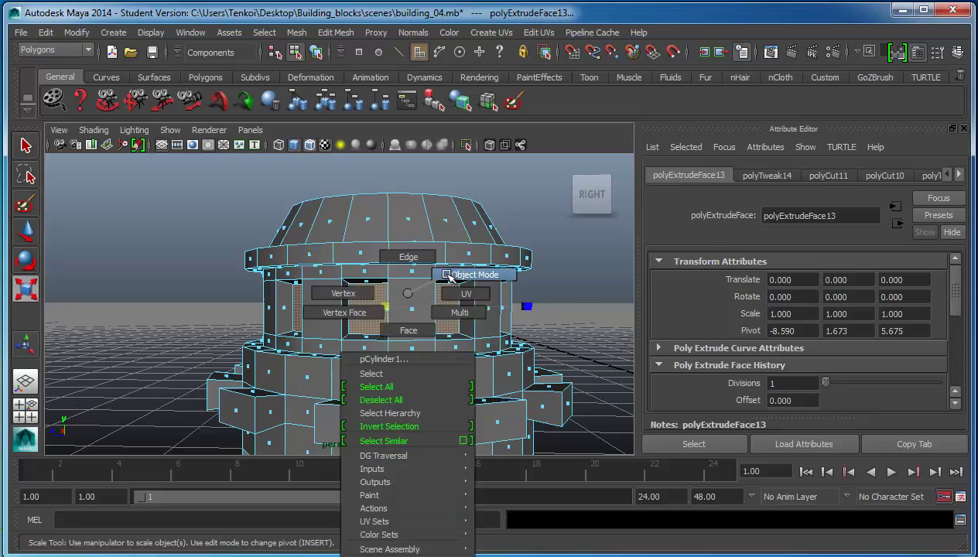
pyautogui.moveTo(408, 294); pyautogui.dragTo(473, 274, button='right')
# Orbit, zoom and pan out to view the whole tower with its new window ring
pyautogui.scroll(-3, 495, 337)
pyautogui.moveTo(453, 350)
pyautogui.keyDown('alt'); pyautogui.mouseDown()
pyautogui.moveTo(448, 251)
pyautogui.moveTo(415, 324)
pyautogui.moveTo(460, 327)
pyautogui.moveTo(404, 362)
pyautogui.moveTo(434, 358)
pyautogui.moveTo(396, 369)
pyautogui.mouseUp(); pyautogui.keyUp('alt')
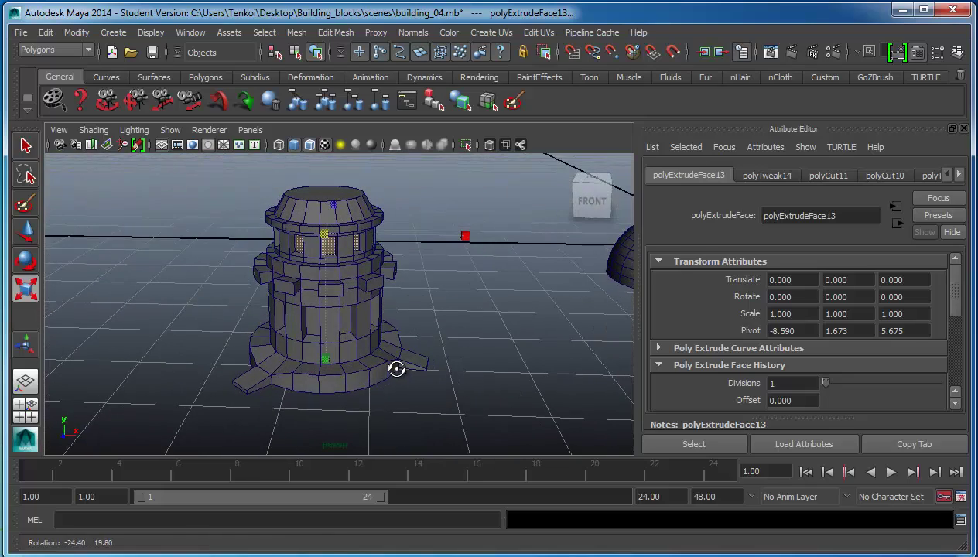
pyautogui.scroll(2, 375, 267)
pyautogui.scroll(2, 375, 267)
pyautogui.scroll(2, 351, 291)
pyautogui.keyDown('alt'); pyautogui.moveTo(351, 291); pyautogui.dragTo(348, 323); pyautogui.keyUp('alt')
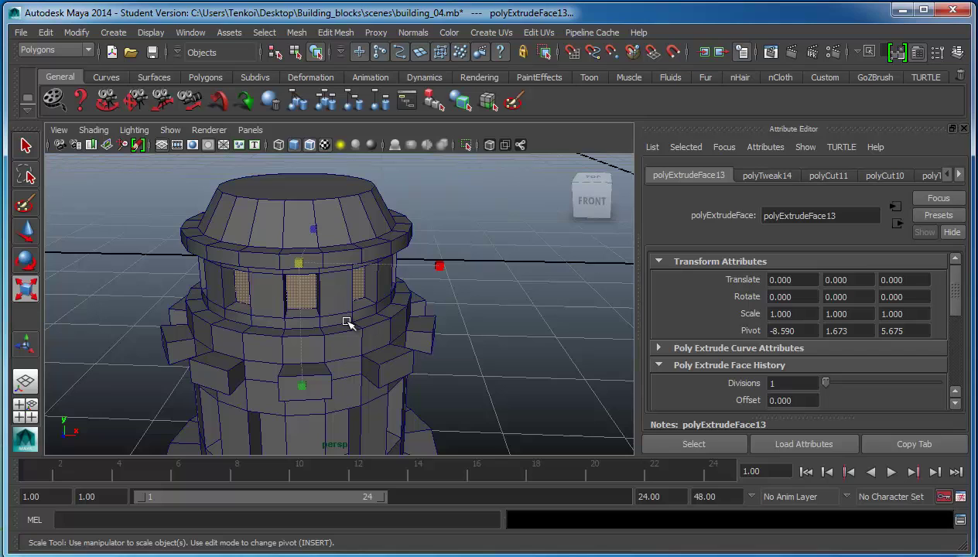
pyautogui.scroll(-2, 346, 323)
pyautogui.scroll(-2, 343, 323)
pyautogui.keyDown('alt'); pyautogui.moveTo(343, 322); pyautogui.dragTo(332, 268, button='middle'); pyautogui.keyUp('alt')
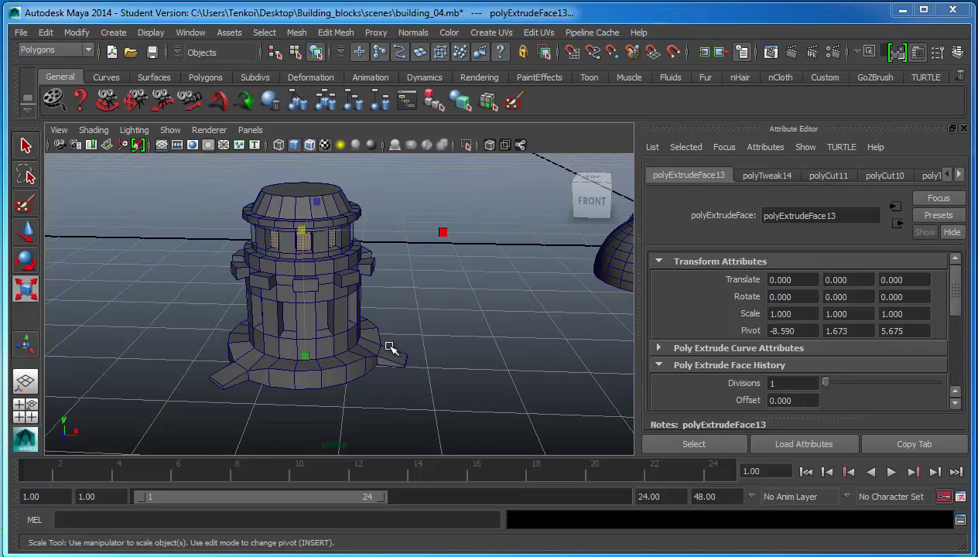
pyautogui.press('F8')
pyautogui.press('w')
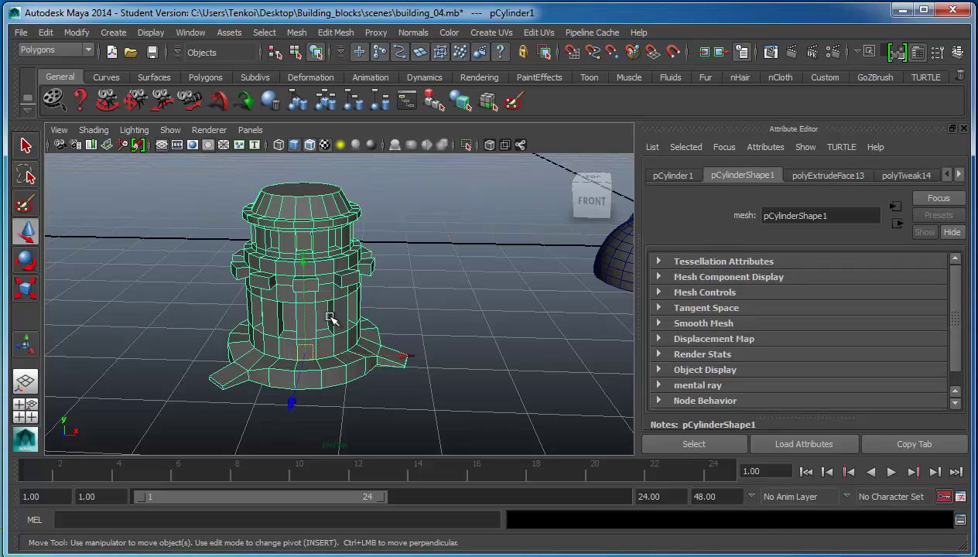
pyautogui.click(423, 311)
pyautogui.moveTo(389, 371)
pyautogui.keyDown('alt'); pyautogui.mouseDown()
pyautogui.moveTo(404, 362)
pyautogui.moveTo(322, 367)
pyautogui.moveTo(302, 311)
pyautogui.mouseUp(); pyautogui.keyUp('alt')
pyautogui.click(303, 312)
pyautogui.click(94, 129)
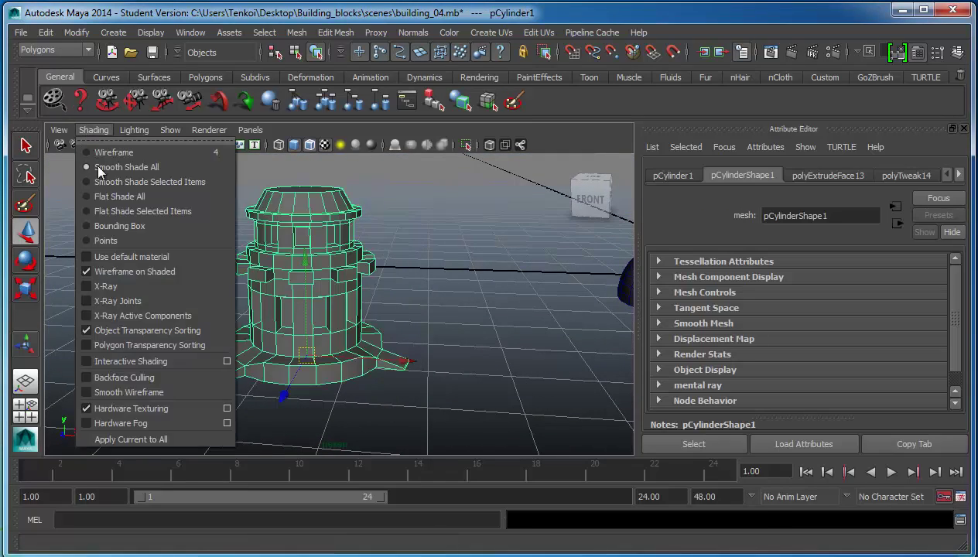
pyautogui.click(114, 272)
pyautogui.click(439, 317)
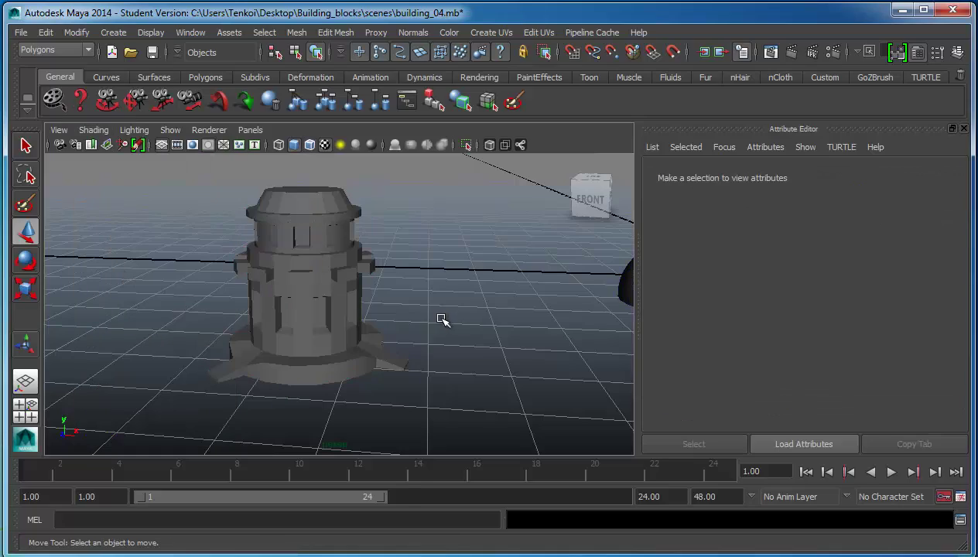
pyautogui.moveTo(438, 317)
pyautogui.keyDown('alt'); pyautogui.mouseDown()
pyautogui.moveTo(274, 304)
pyautogui.moveTo(529, 316)
pyautogui.moveTo(434, 322)
pyautogui.mouseUp(); pyautogui.keyUp('alt')
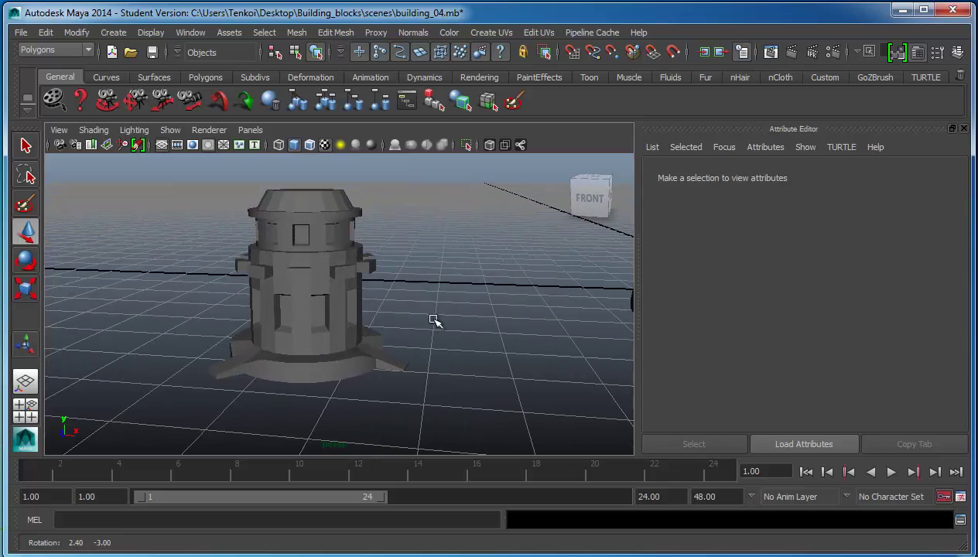
pyautogui.click(321, 284)
pyautogui.click(85, 129)
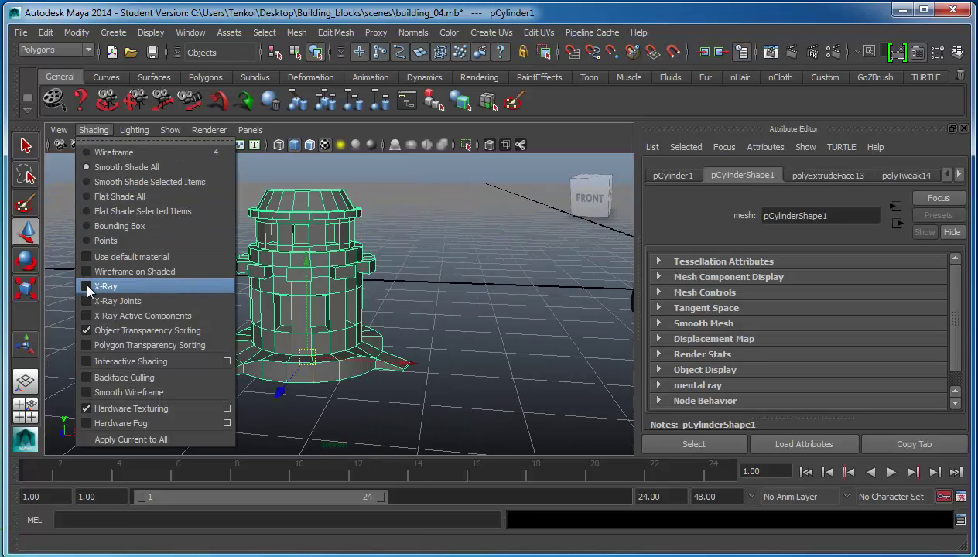
pyautogui.click(94, 273)
pyautogui.click(431, 285)
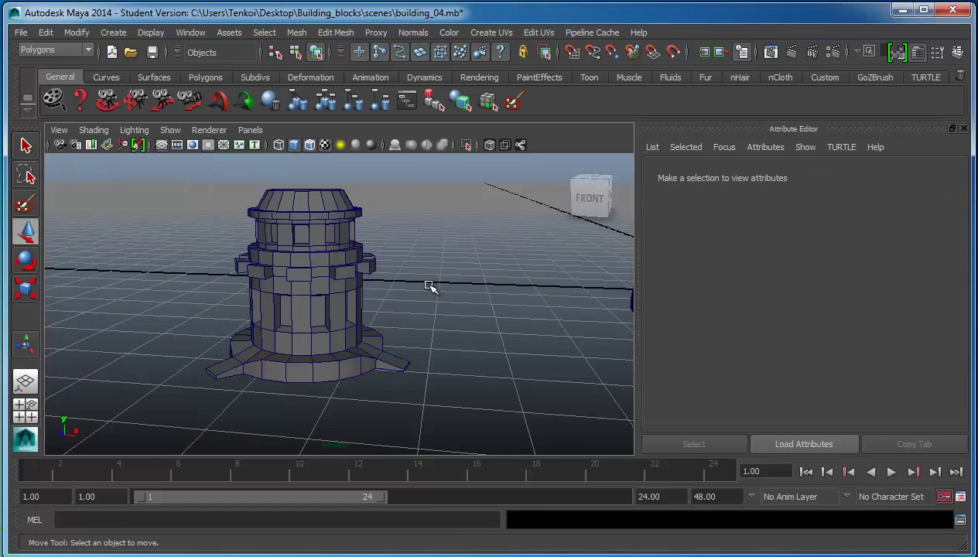
pyautogui.moveTo(330, 301)
pyautogui.keyDown('alt'); pyautogui.mouseDown()
pyautogui.moveTo(481, 301)
pyautogui.moveTo(367, 297)
pyautogui.mouseUp(); pyautogui.keyUp('alt')
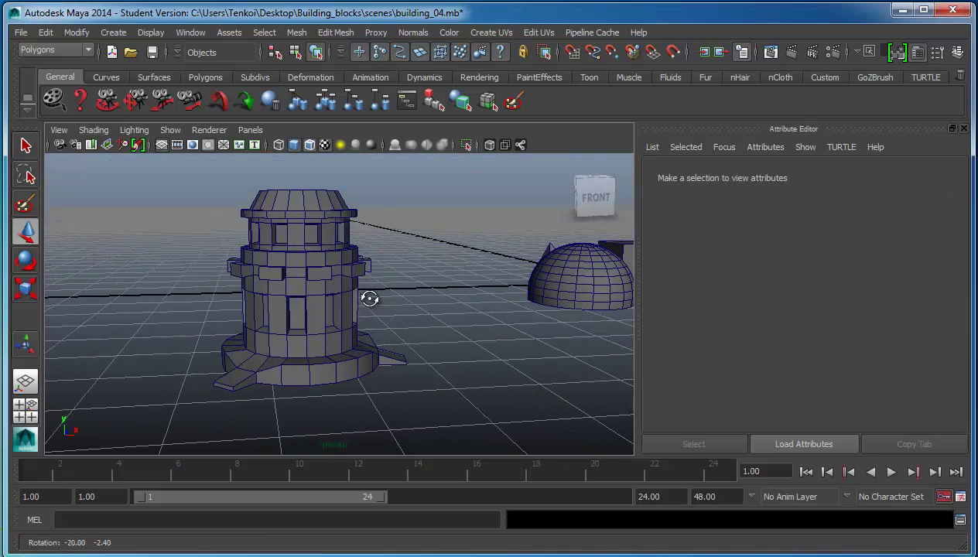
# Save the scene as building_05.mb, based on building_04.mb, accepting the Student Version warning
pyautogui.click(21, 32)
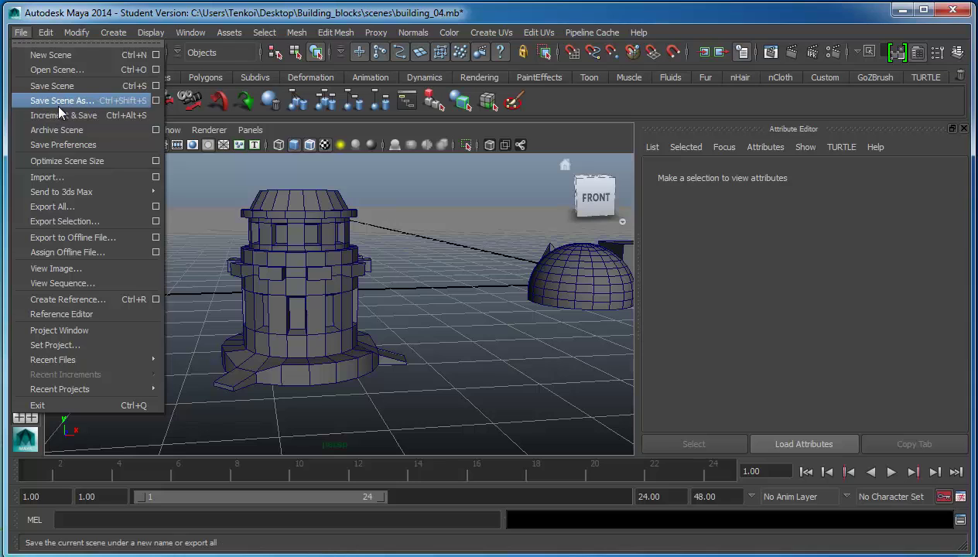
pyautogui.click(59, 106)
pyautogui.click(353, 217)
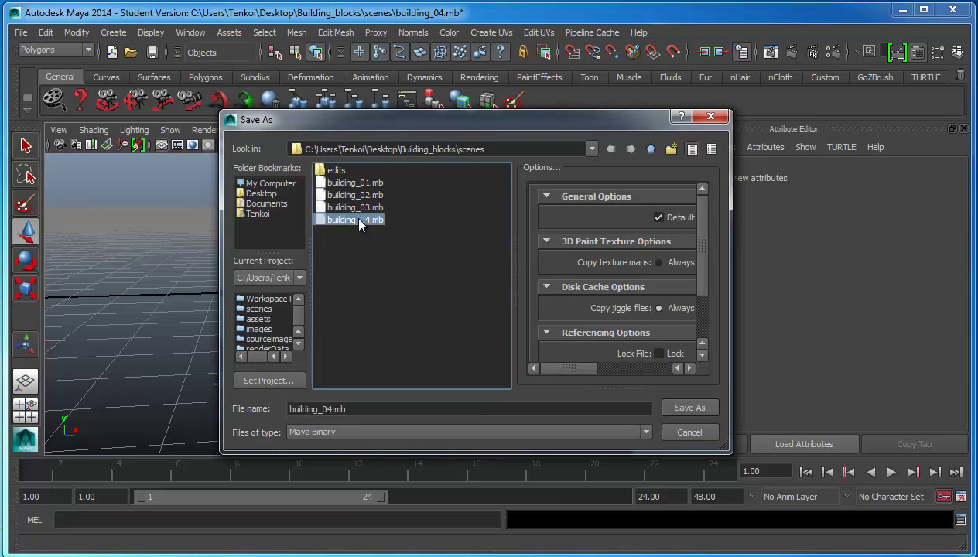
pyautogui.click(673, 403)
pyautogui.press('Return')
pyautogui.press('w')
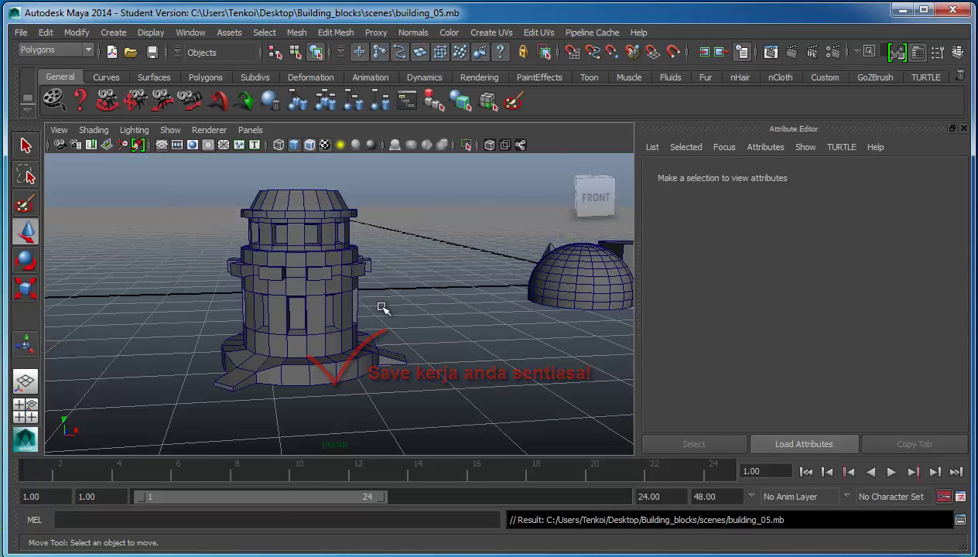